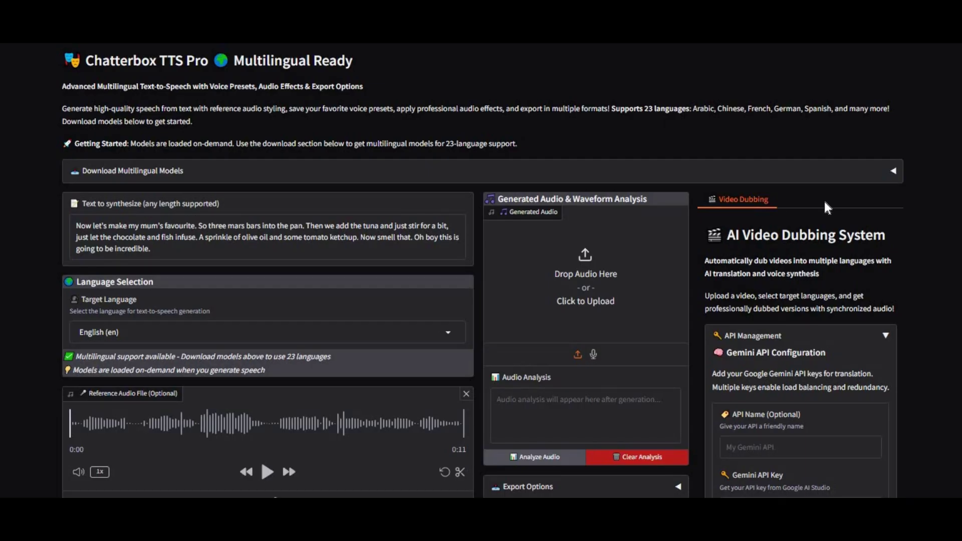
Look over the text-to-speech side of Chatterbox TTS Pro: target language list, voice conversation mode, speaker configuration and voice presets.
scroll(279, 301, down, 2)
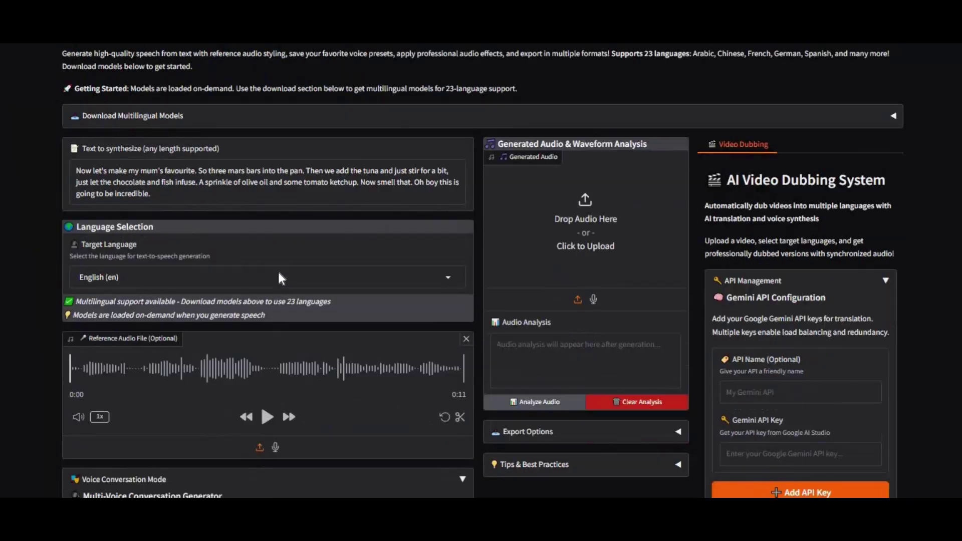
click(280, 261)
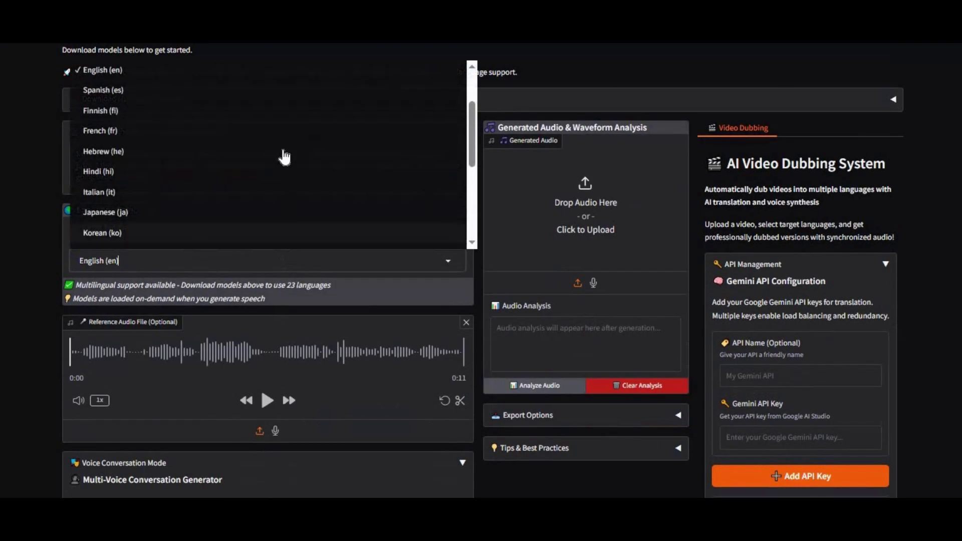
drag(464, 121, 469, 241)
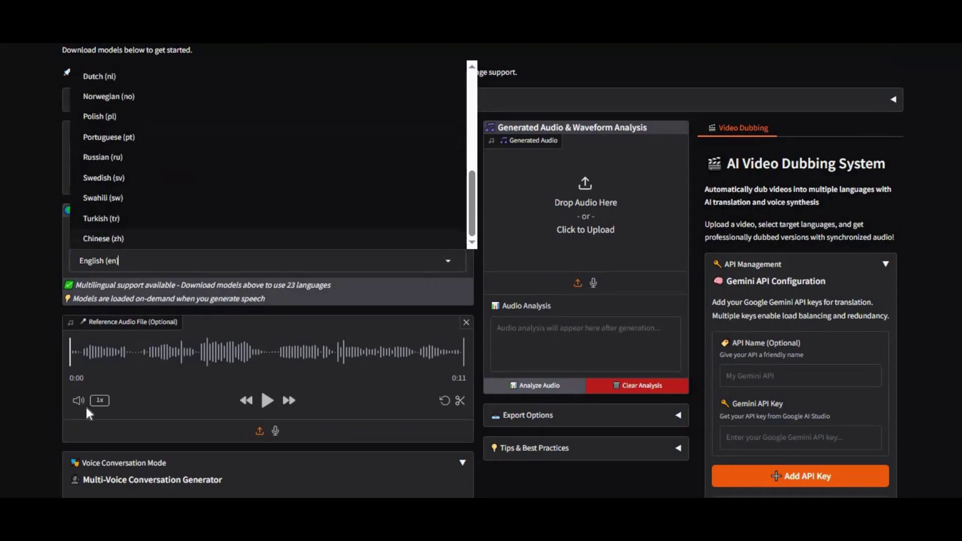
click(29, 386)
scroll(68, 358, down, 6)
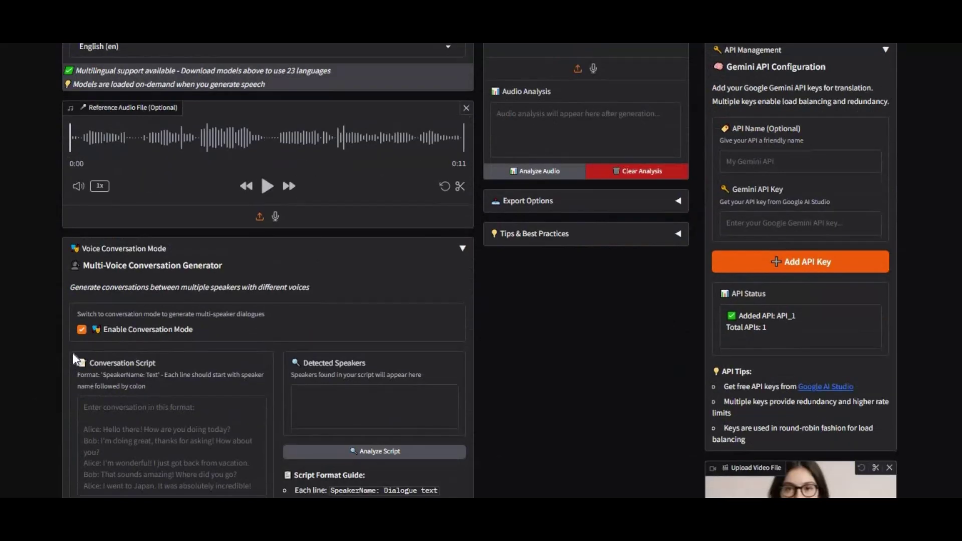
scroll(72, 353, down, 2)
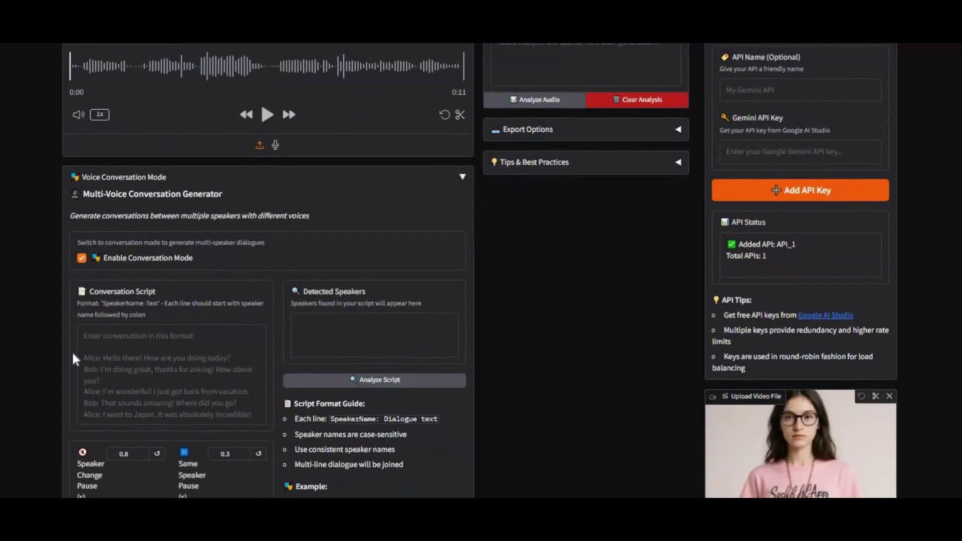
scroll(73, 356, down, 4)
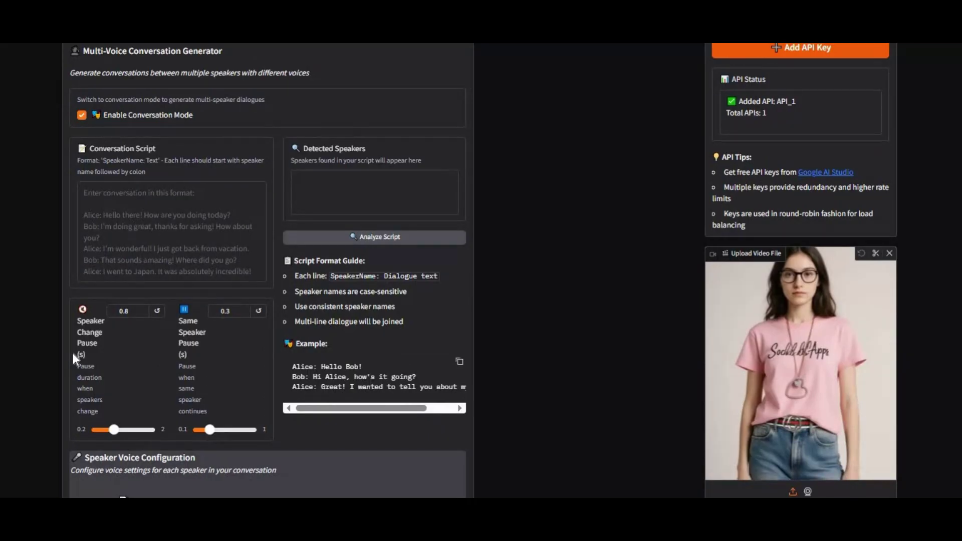
scroll(71, 351, down, 6)
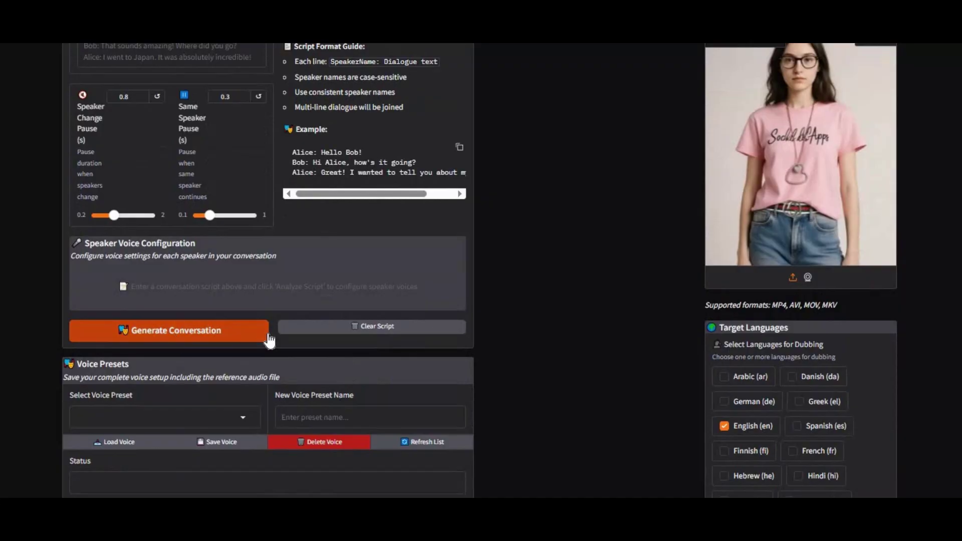
scroll(269, 341, down, 6)
scroll(886, 375, up, 17)
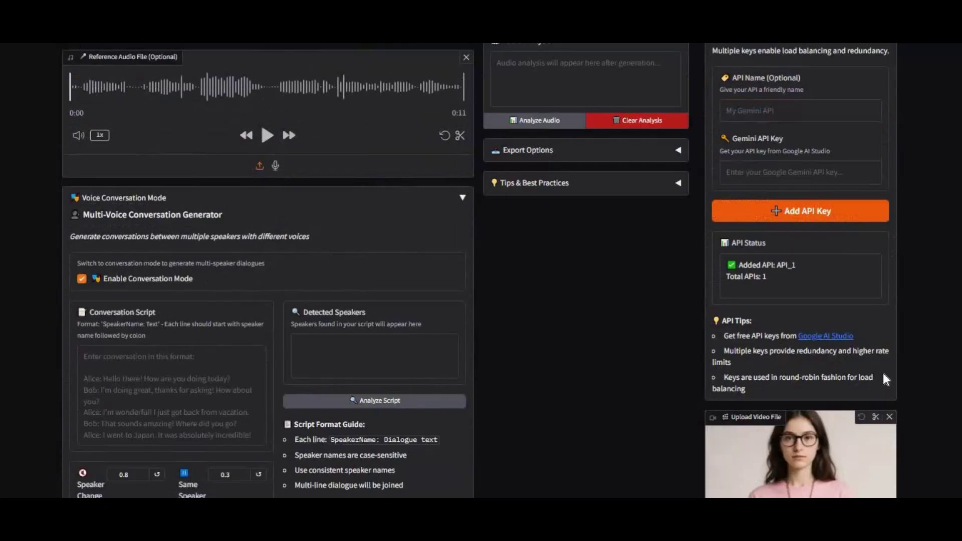
Examine the AI Video Dubbing System section: Gemini API management, video upload, target languages, translation style and dubbed output.
scroll(883, 373, up, 5)
scroll(886, 356, down, 4)
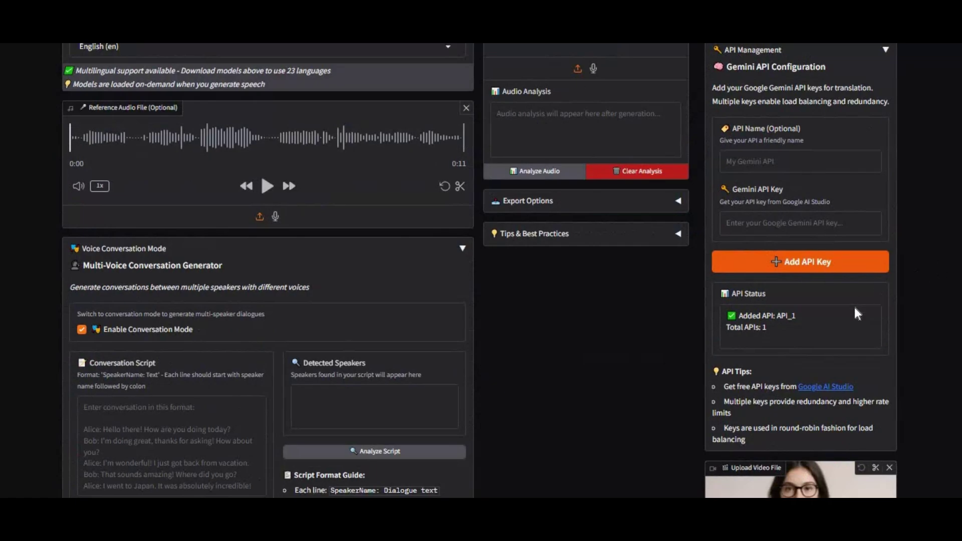
scroll(855, 307, down, 15)
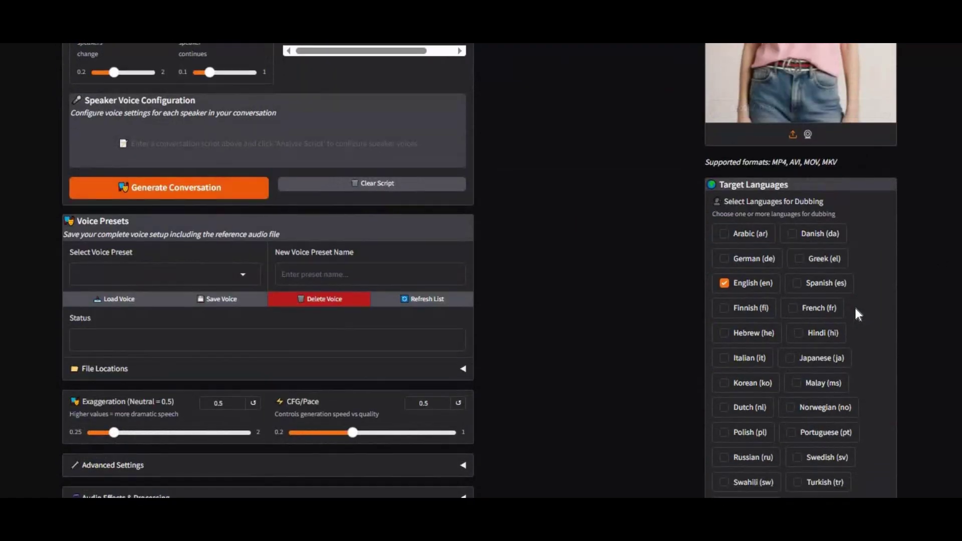
scroll(856, 311, down, 4)
scroll(857, 314, down, 12)
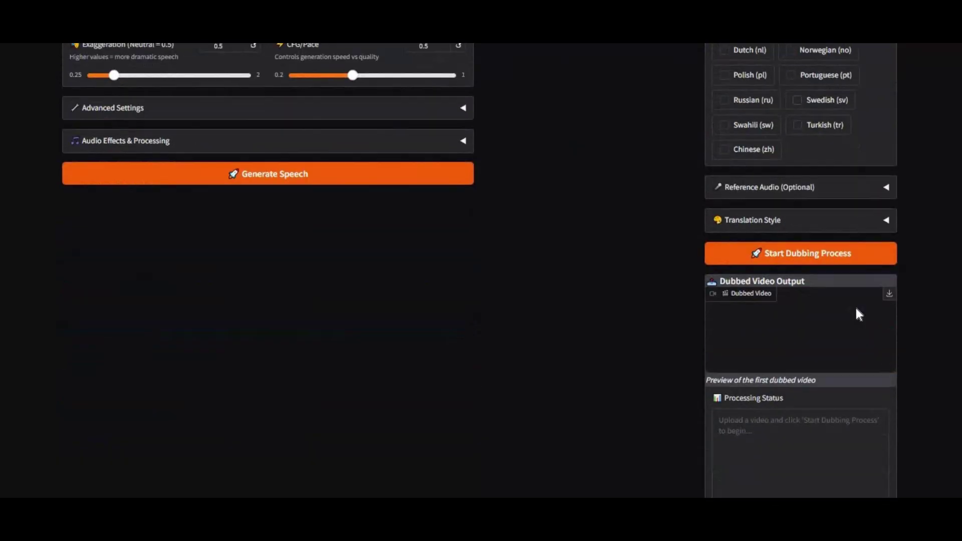
scroll(857, 307, up, 20)
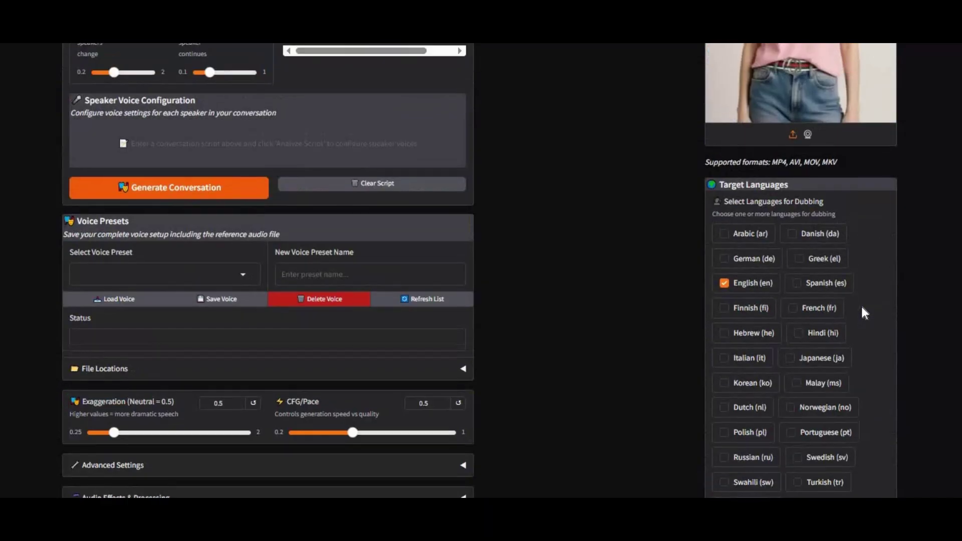
scroll(862, 306, up, 10)
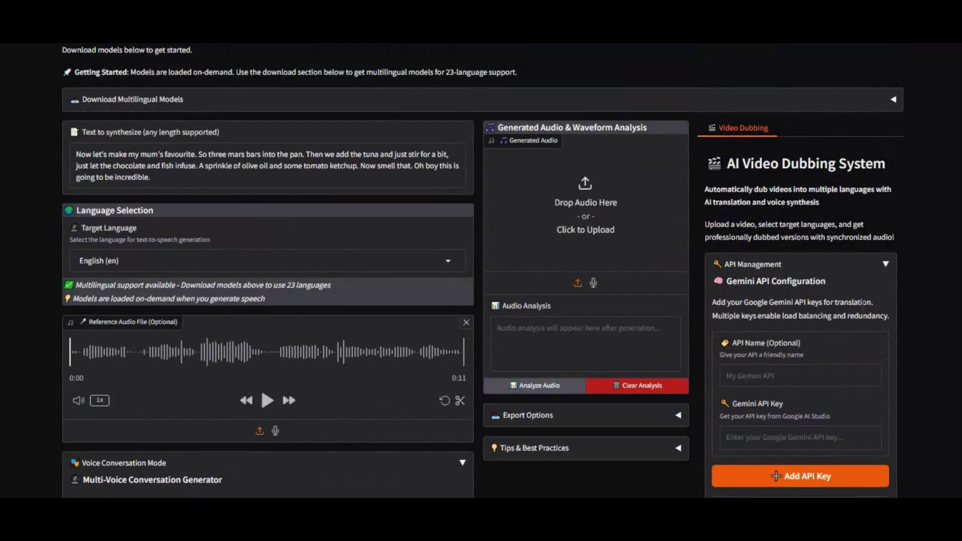
scroll(863, 303, up, 2)
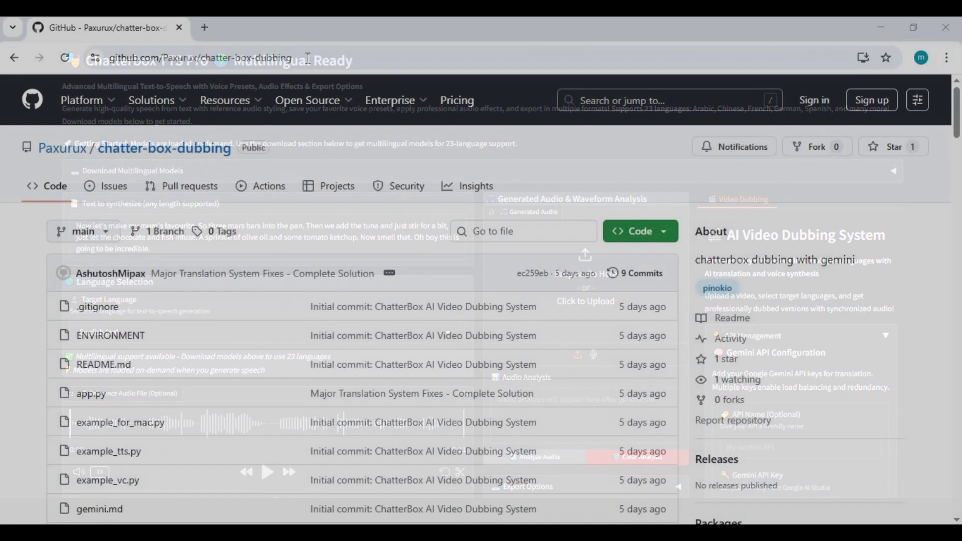
Read through the chatter-box-dubbing repository's README on GitHub, covering features, installation commands, usage and video dubbing setup.
click(247, 63)
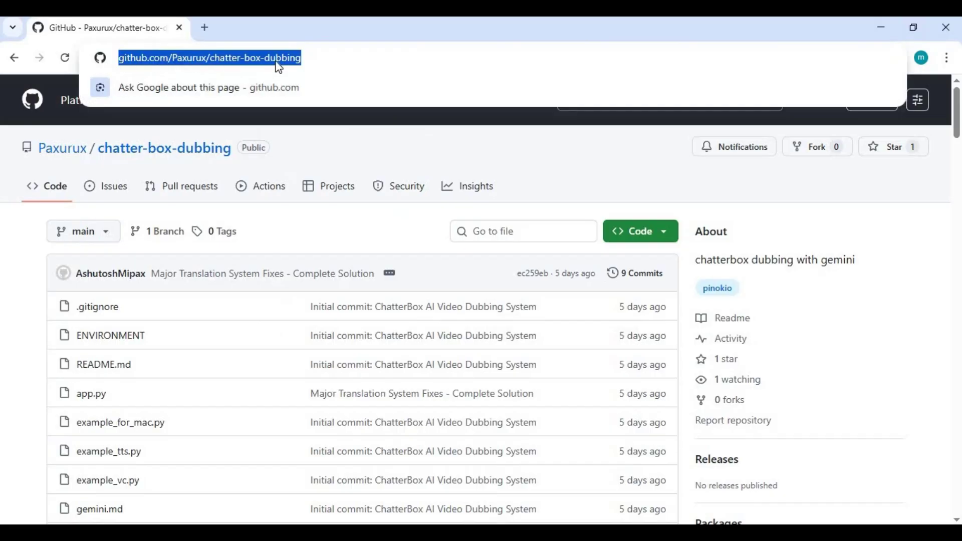
click(588, 185)
scroll(588, 184, down, 15)
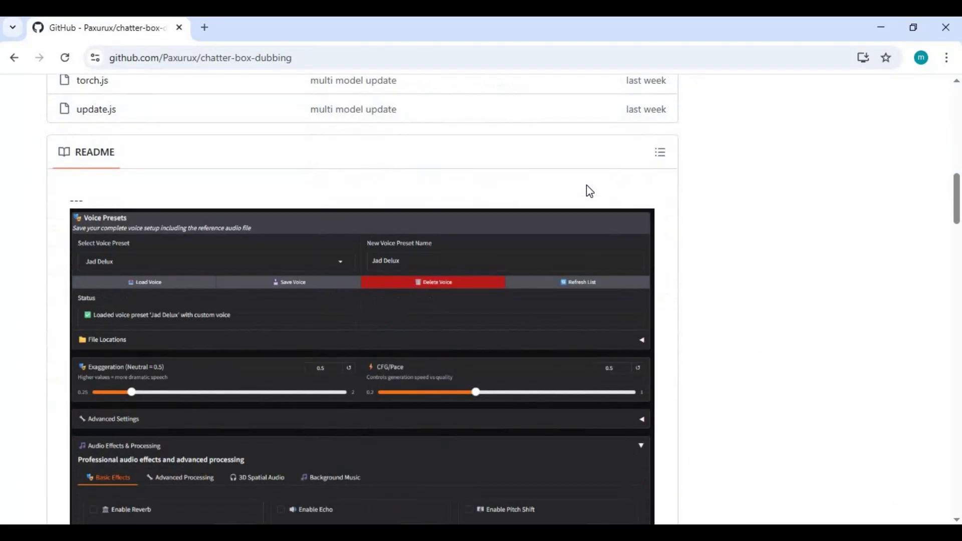
scroll(590, 191, down, 12)
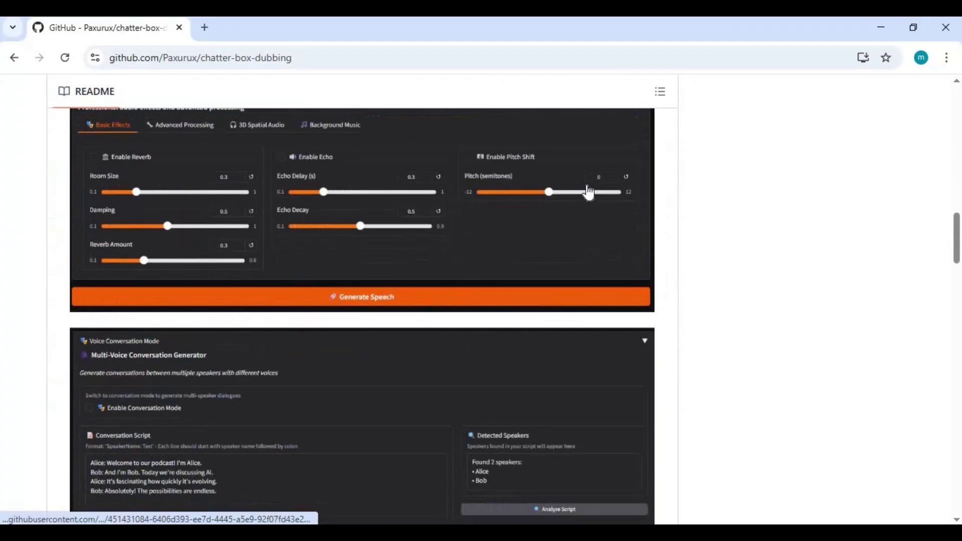
scroll(589, 192, down, 10)
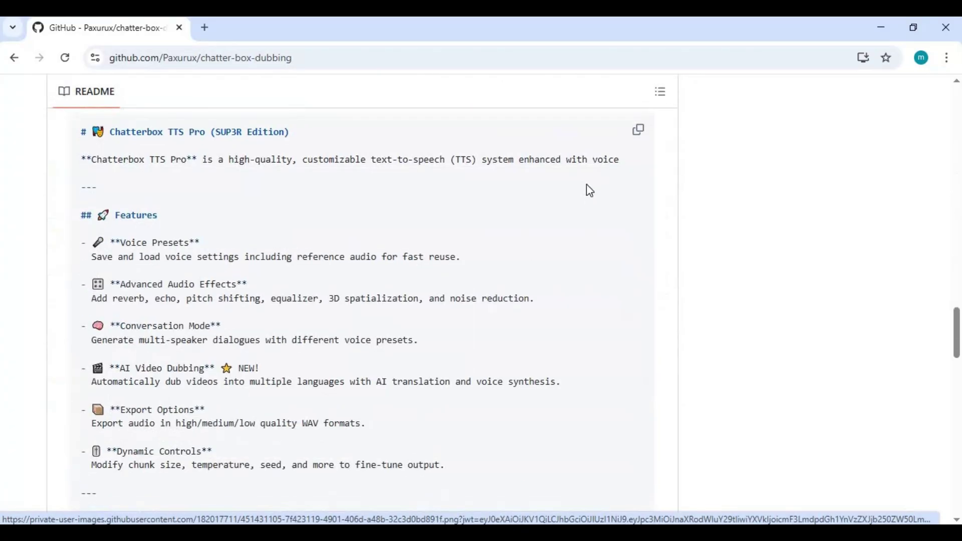
scroll(590, 191, up, 1)
scroll(587, 185, down, 18)
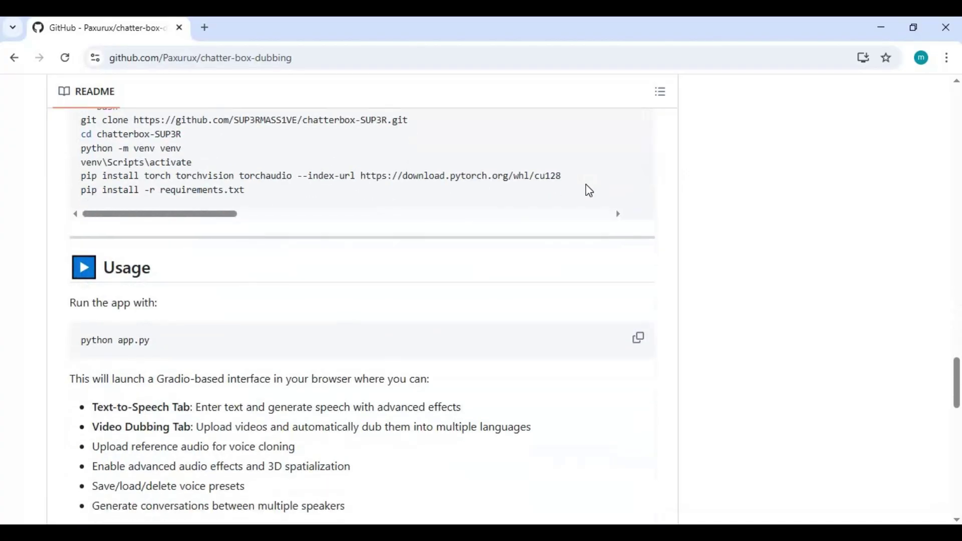
scroll(590, 191, down, 2)
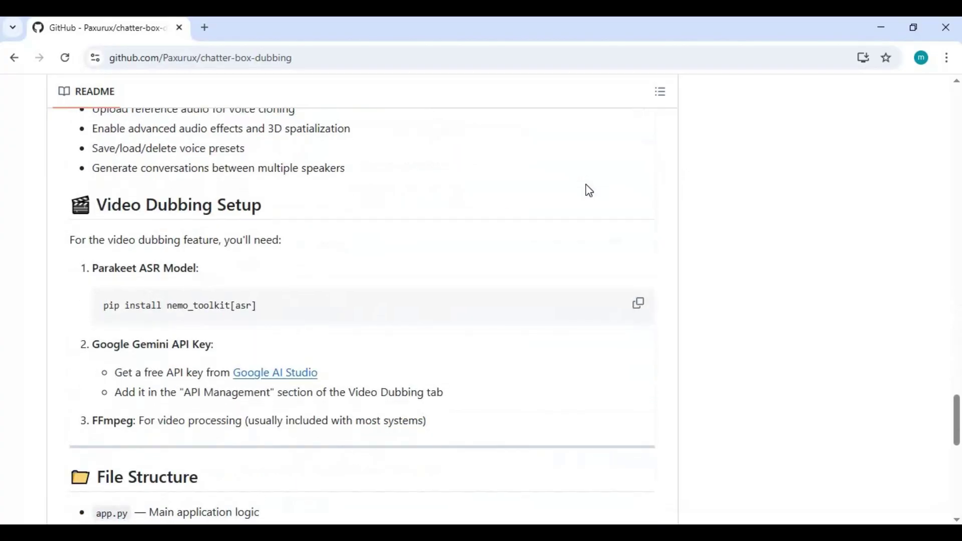
scroll(588, 188, down, 8)
scroll(588, 188, up, 17)
scroll(589, 191, up, 20)
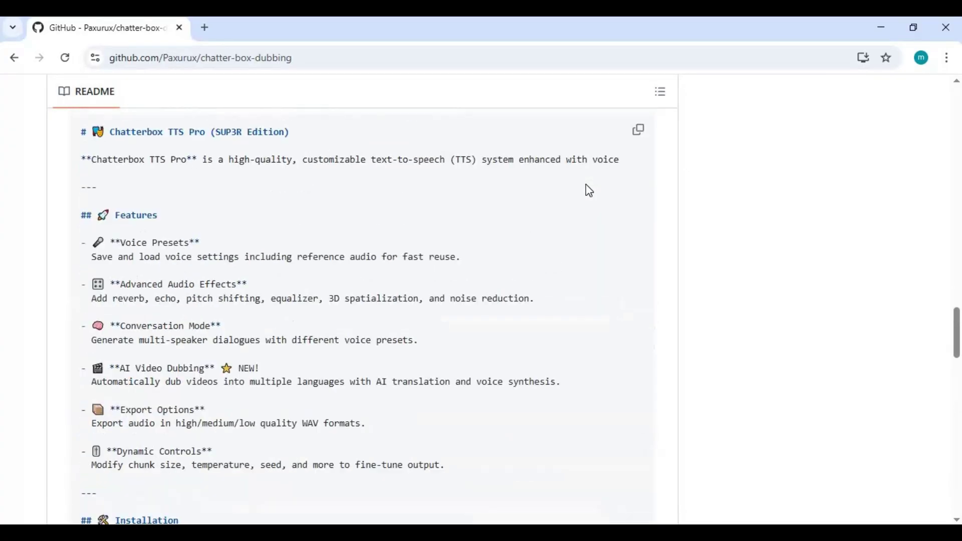
scroll(585, 185, up, 10)
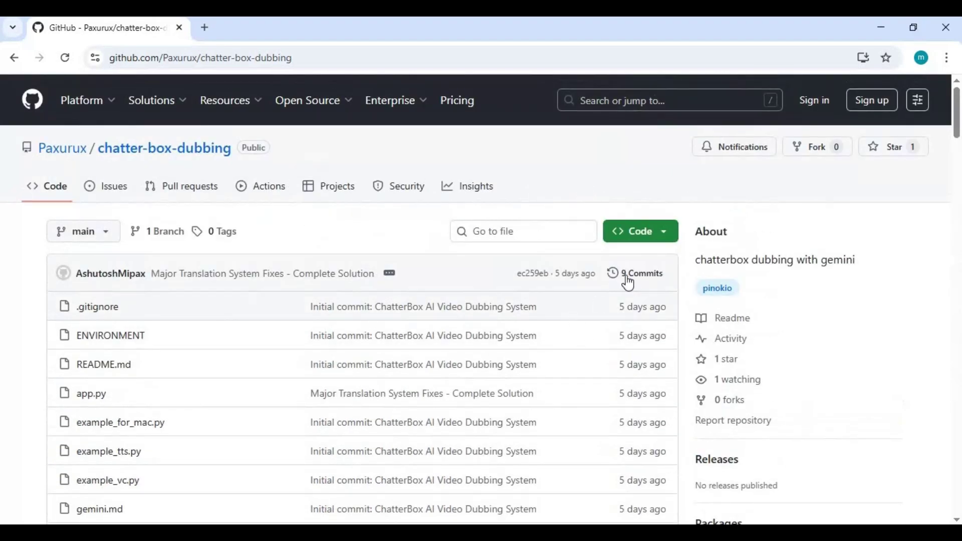
Copy the repository's HTTPS clone URL and open a command prompt in the E:\chatter folder.
click(668, 239)
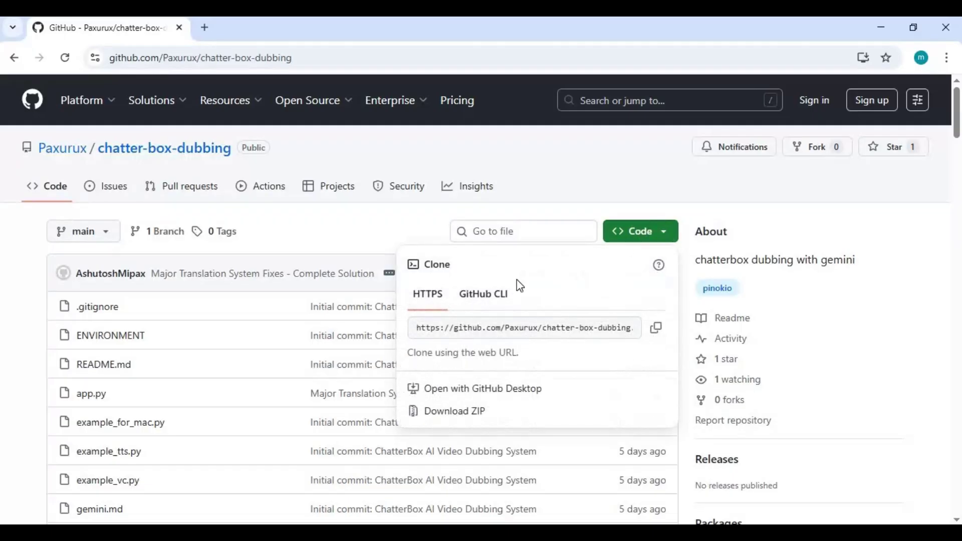
click(655, 329)
key(alt+Tab)
click(259, 60)
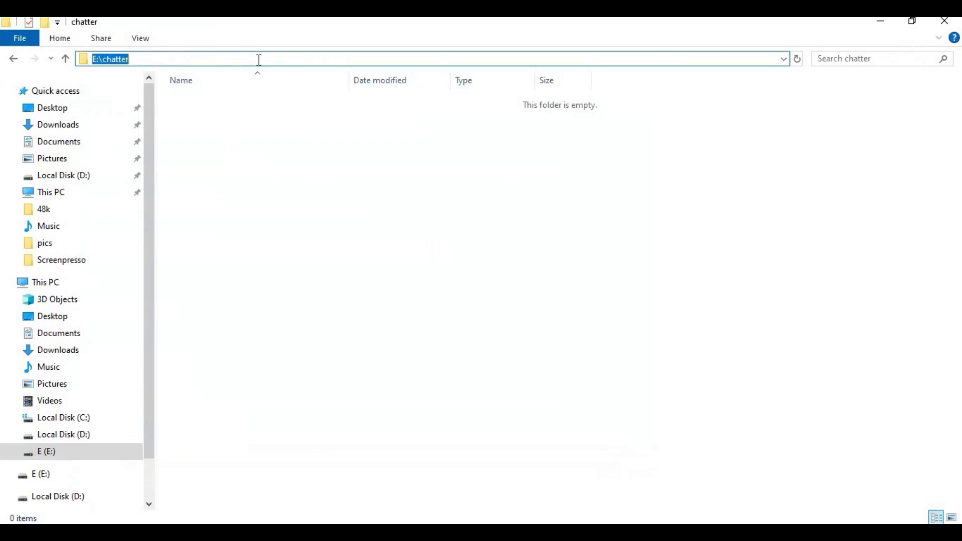
text(cmd)
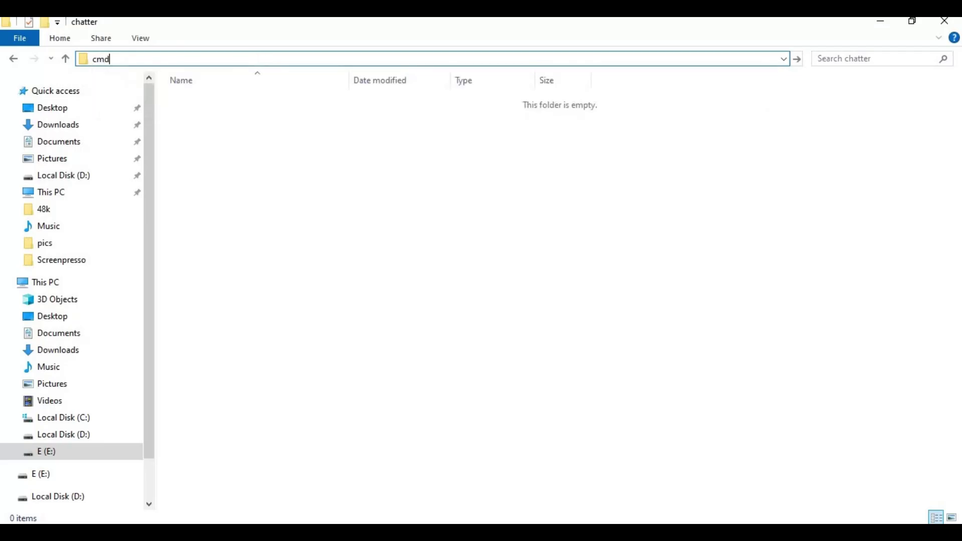
key(Return)
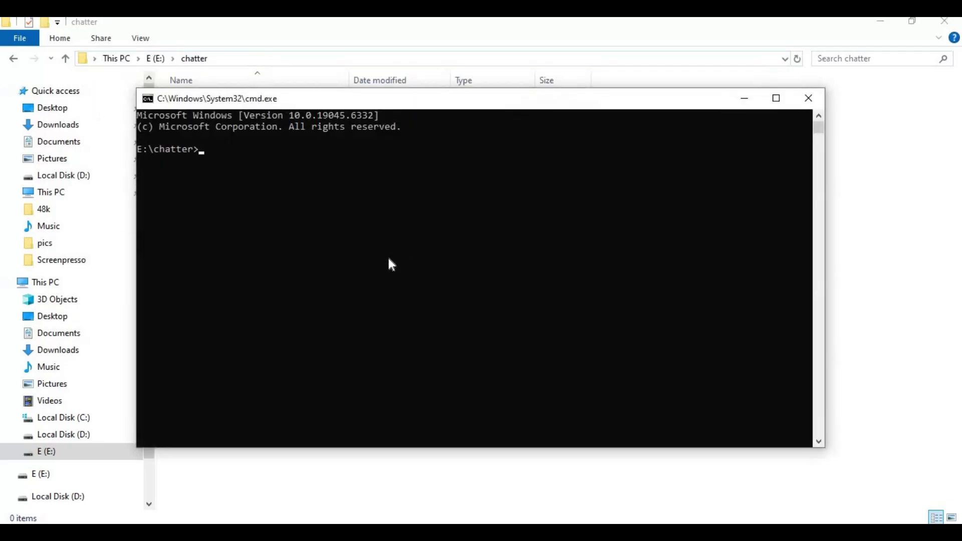
click(314, 519)
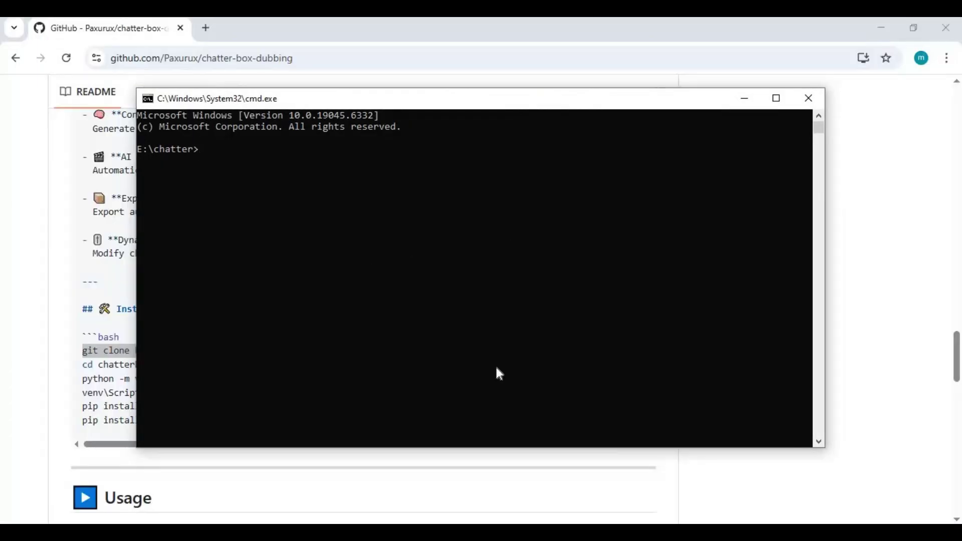
right_click(496, 379)
key(Return)
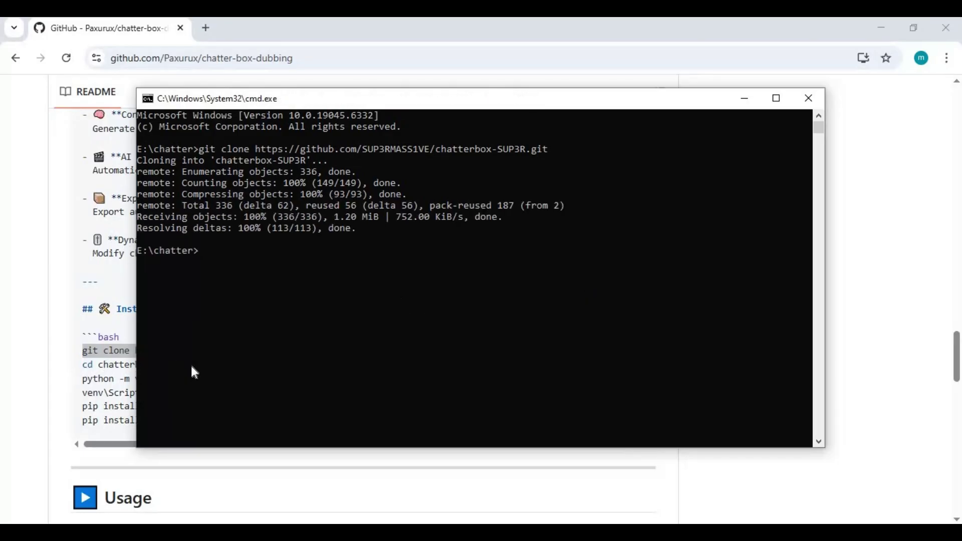
Copy the README's cd chatterbox-SUP3R command and run it in the command prompt to enter the cloned folder.
key(alt+Tab)
drag(183, 364, 53, 370)
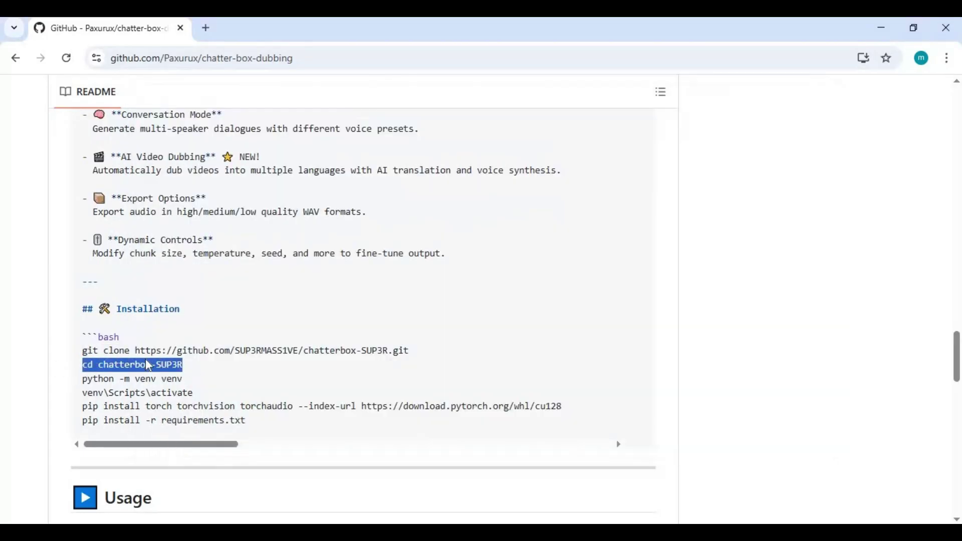
right_click(126, 366)
click(182, 224)
key(alt+Tab)
right_click(384, 376)
key(Return)
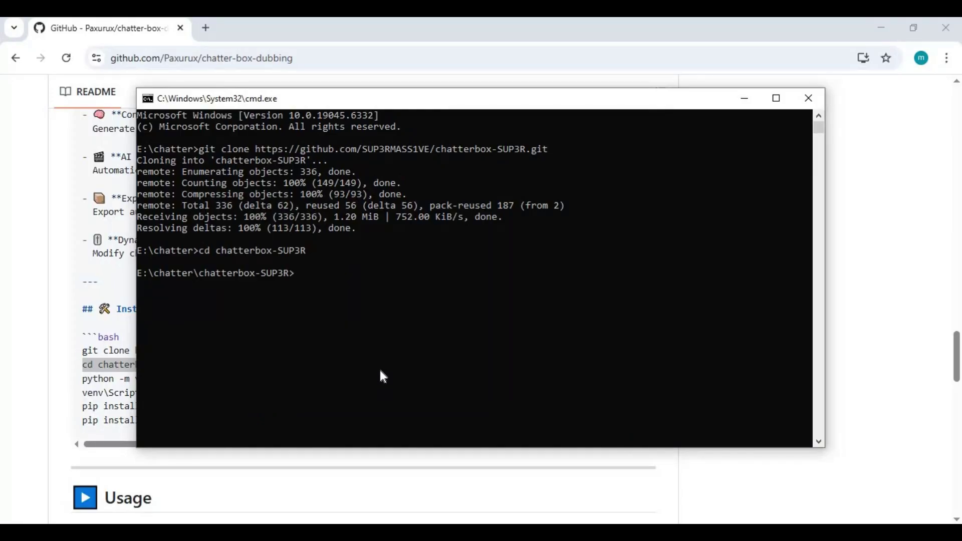
Create a Python 3.10 virtual environment named venv with py -3.10 -m venv venv and activate it with venv\scripts\activate.
text(py -3.10 -m venv venv)
key(Return)
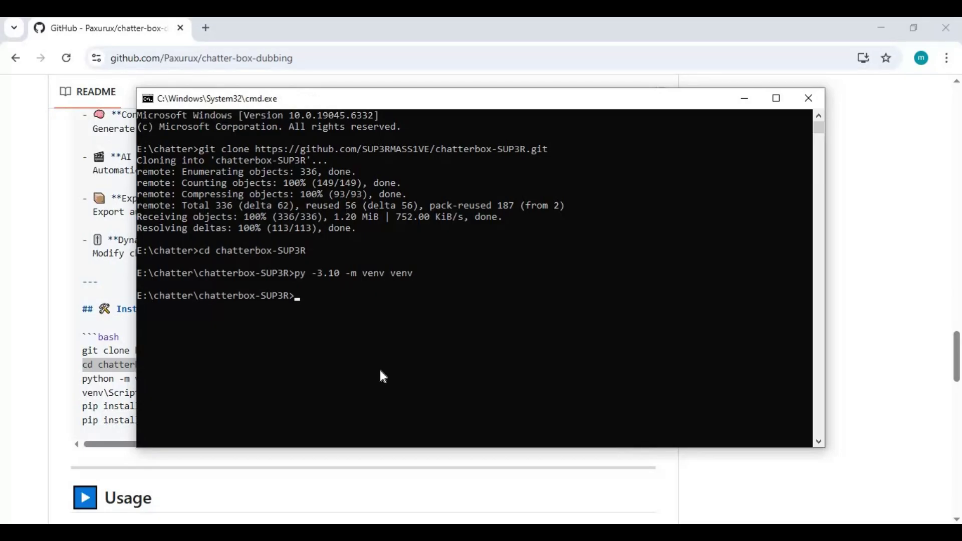
text(venv\scripts\activate)
key(Return)
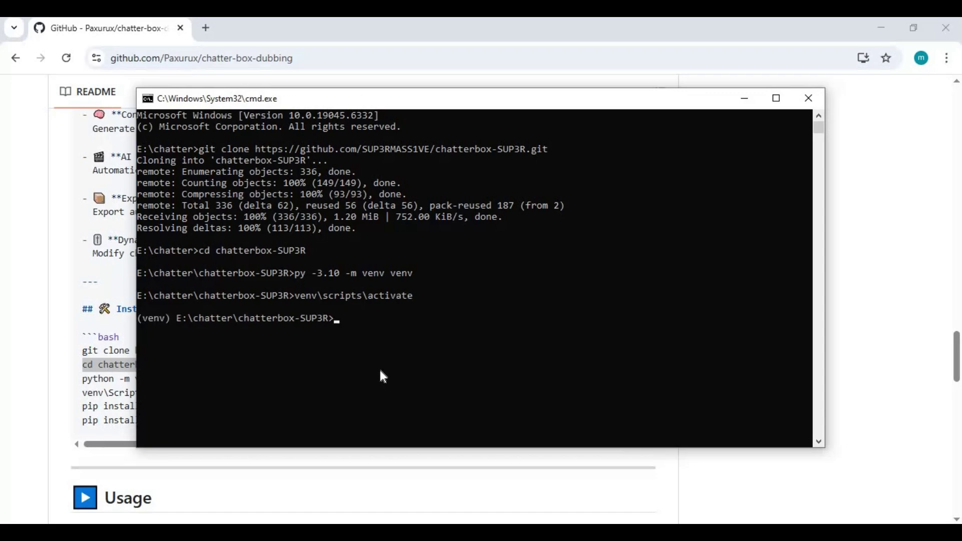
Copy the torch, torchvision and torchaudio install command from the README's installation section and return to the command prompt.
key(alt+Tab)
triple_click(459, 405)
key(alt+Tab)
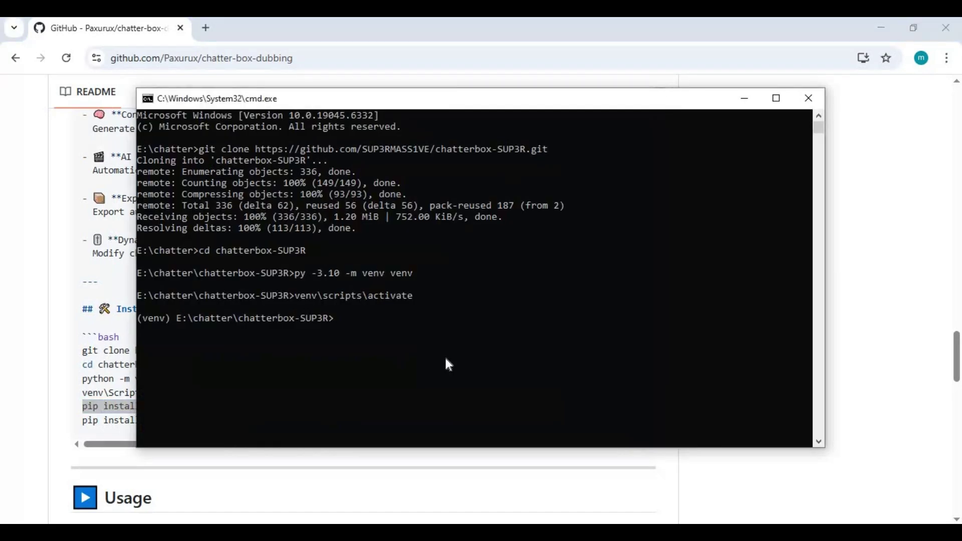
Upgrade setuptools in the activated virtual environment with pip install --upgrade setuptools.
text(pip install --upgrade)
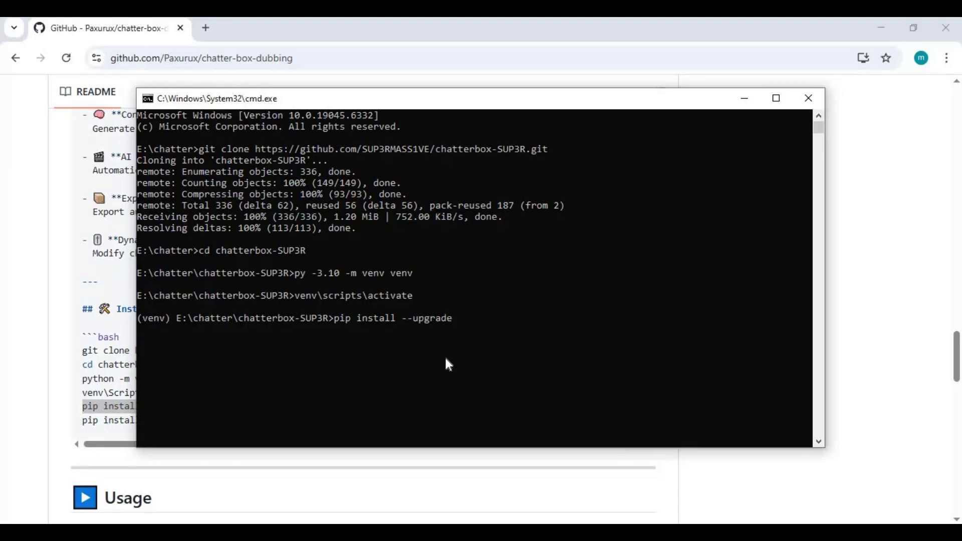
text( setuptools)
key(BackSpace)
key(BackSpace)
text(ls)
key(Return)
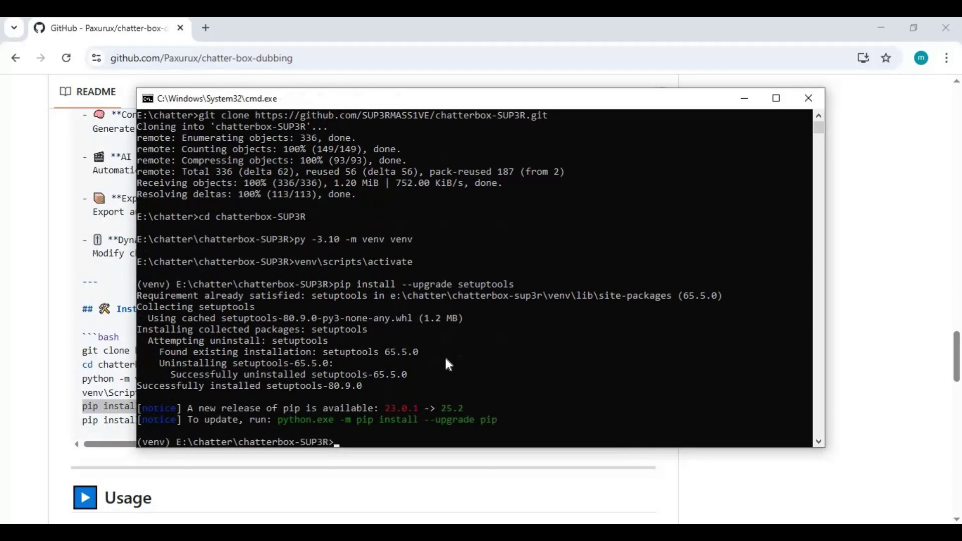
Copy the suggested python.exe -m pip install --upgrade pip command from the notice and run it to upgrade pip.
drag(501, 420, 282, 422)
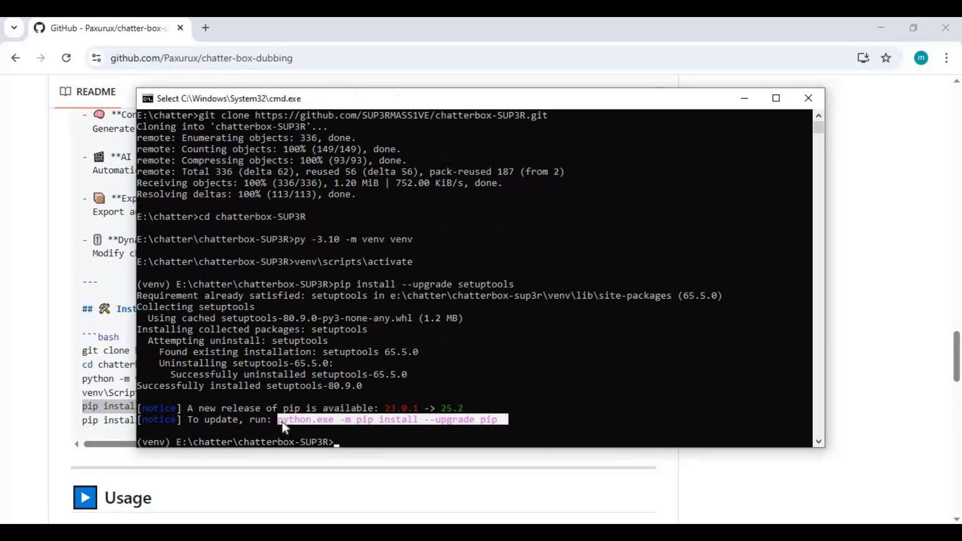
right_click(313, 441)
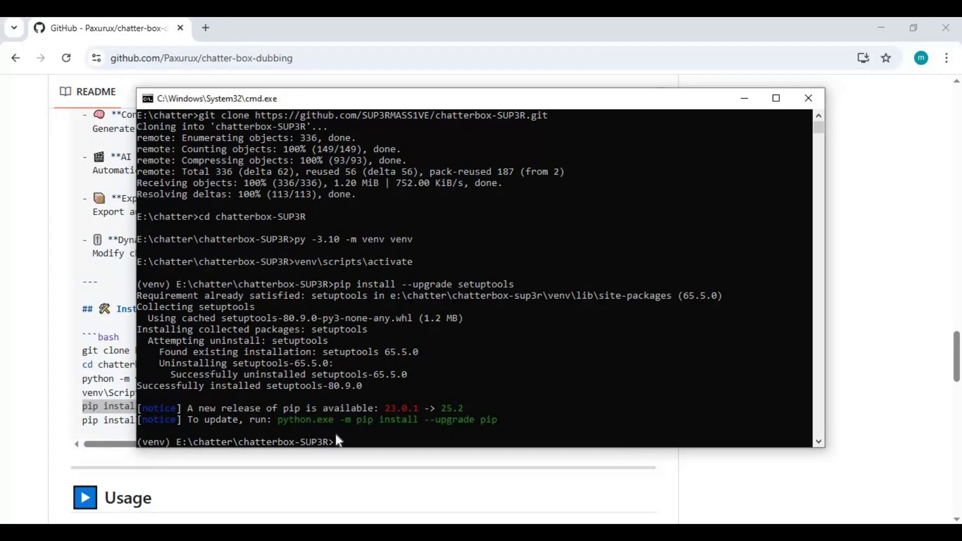
right_click(400, 439)
key(Return)
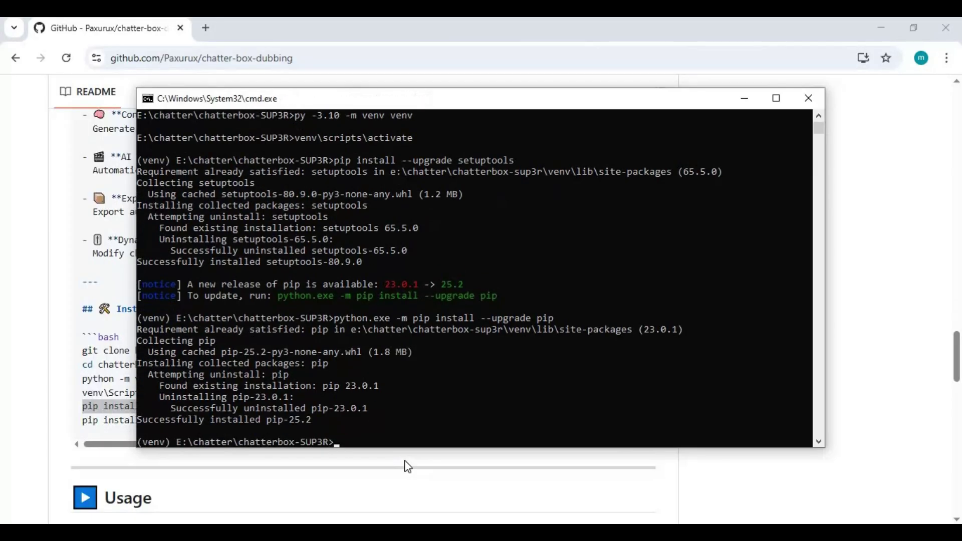
Install the Chatterbox package in the virtual environment with pip install chatterbox-tts.
text(pip ins)
text(tall chatterbox)
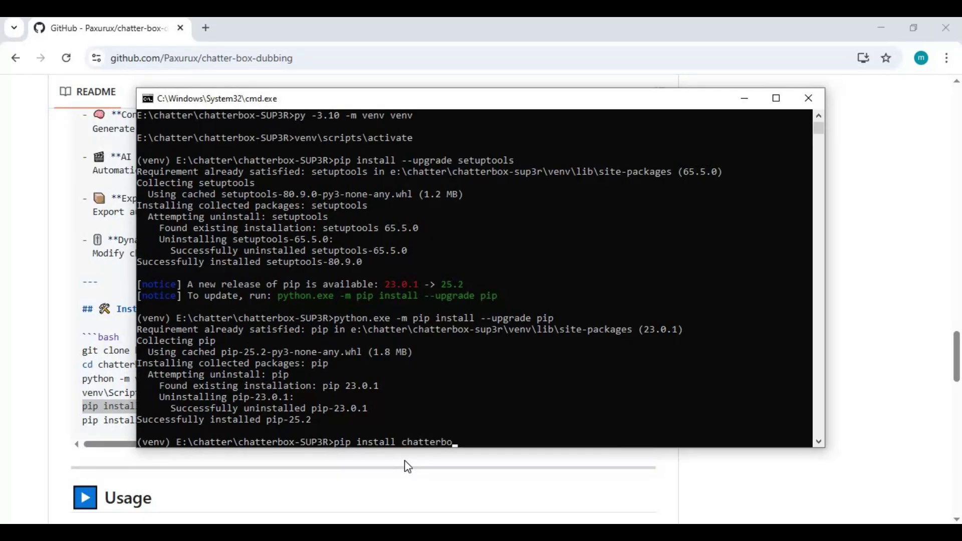
text(-tts)
key(Return)
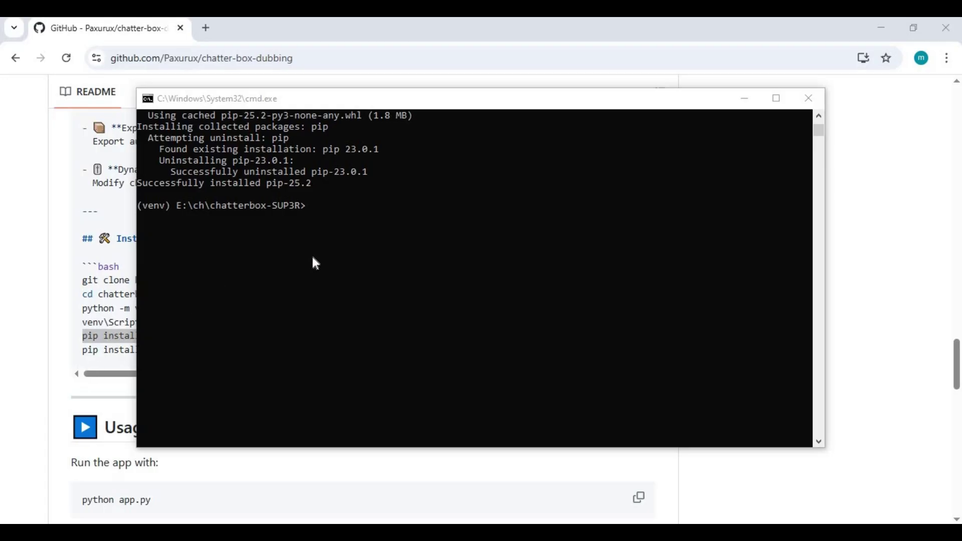
Install the project's dependencies in the virtual environment with pip install -r requirements.txt.
click(342, 215)
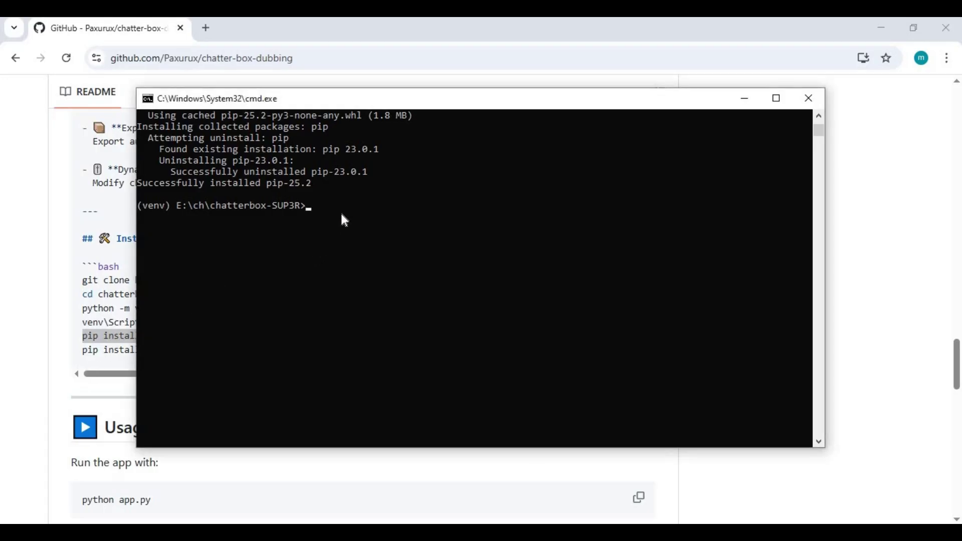
text(pip insta)
text(ll -r requiremen)
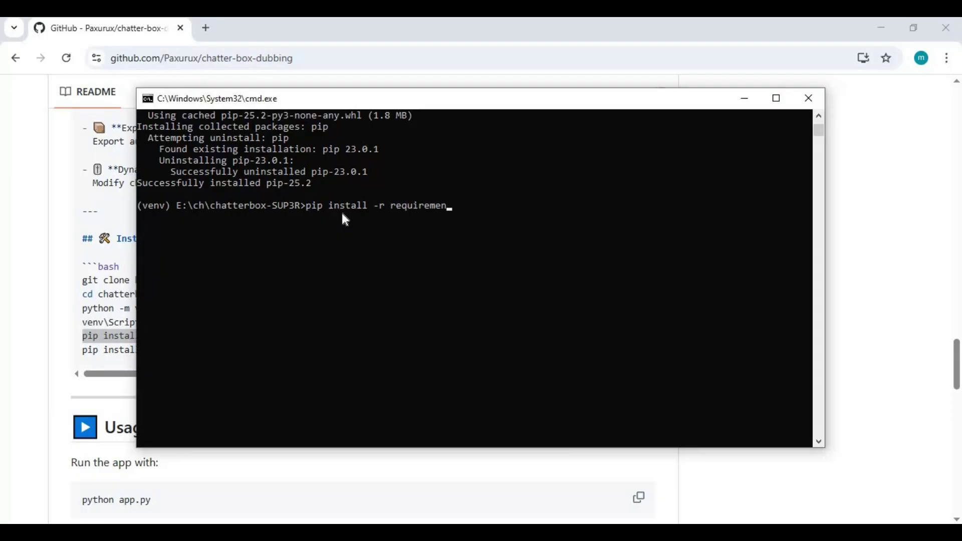
text(ts.txt)
key(Return)
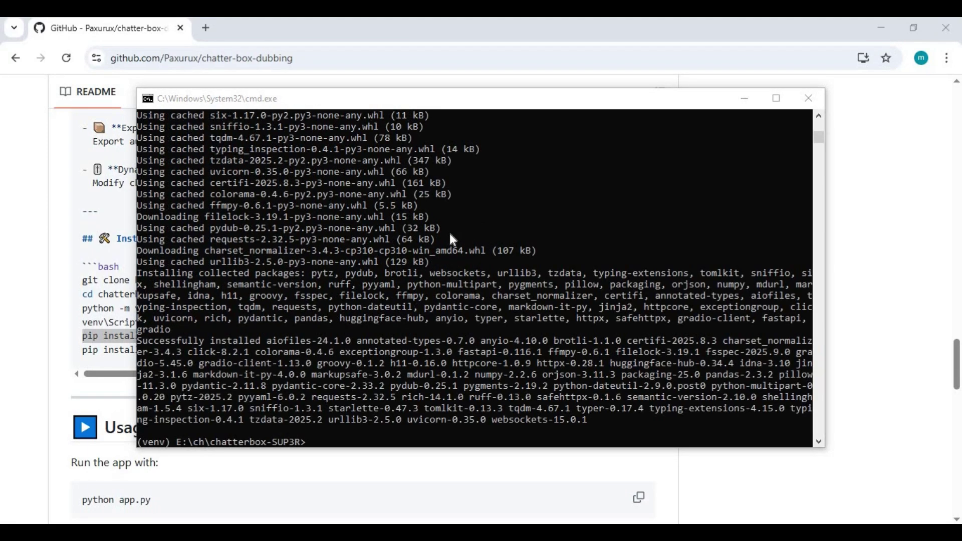
click(370, 428)
key(ctrl+v)
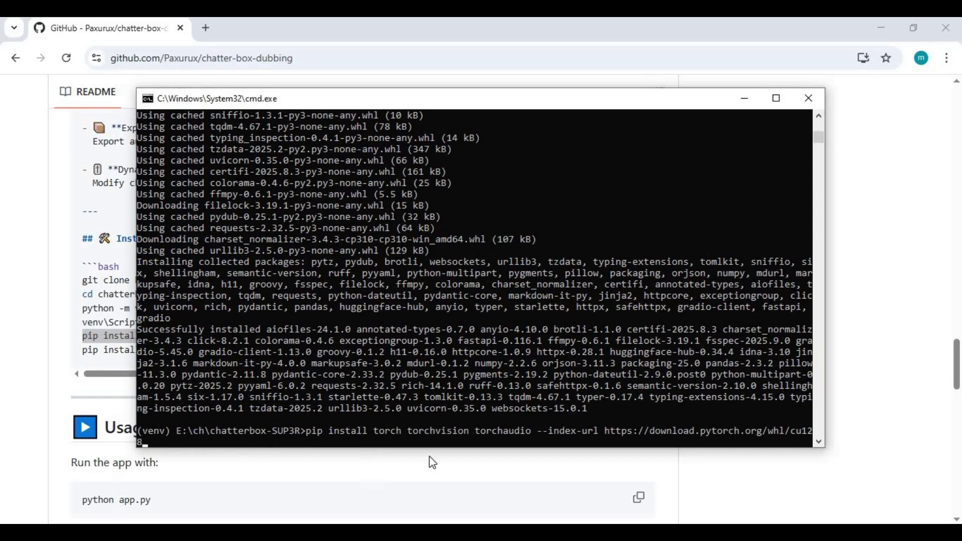
key(BackSpace)
key(BackSpace)
text(18)
key(Return)
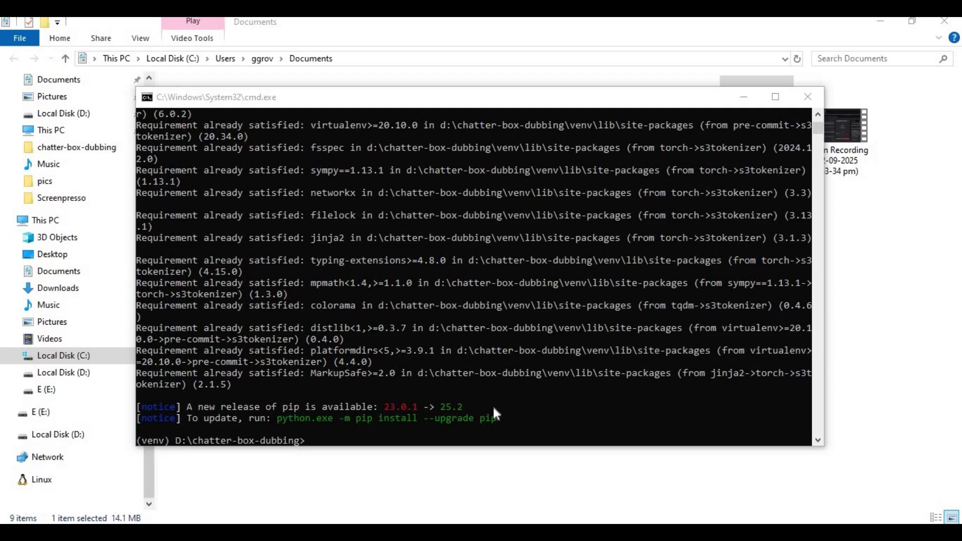
Launch the app from the D:\chatter-box-dubbing prompt with python app.py.
click(371, 429)
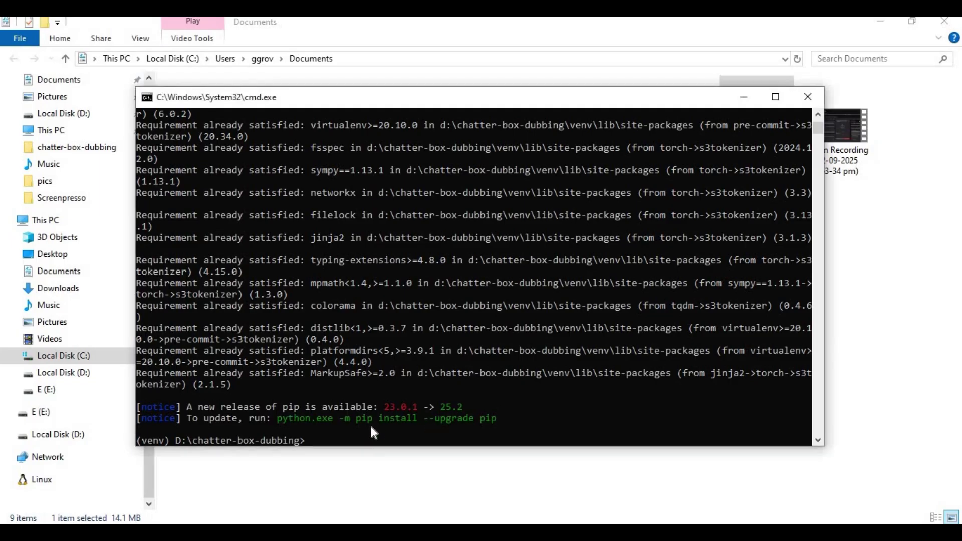
text(pytho)
text(n app.py)
key(Return)
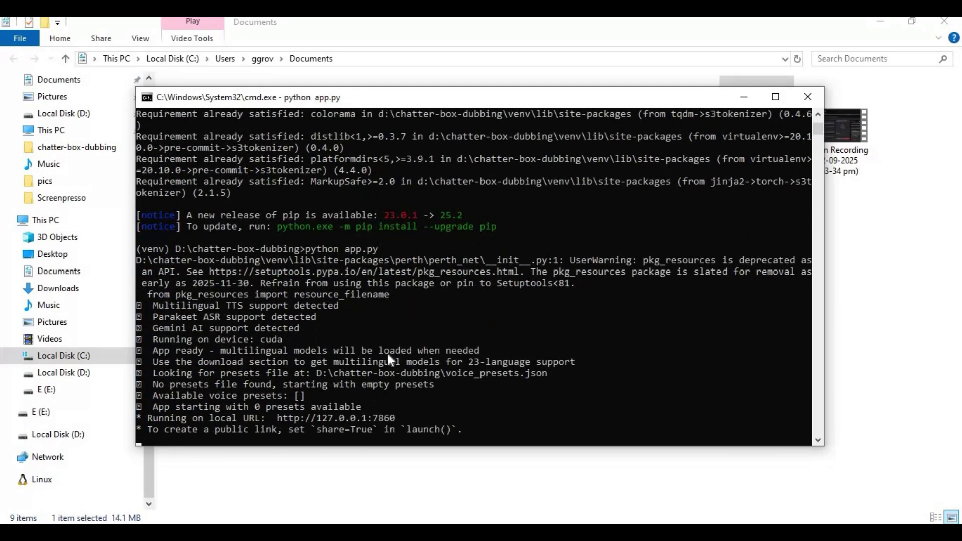
drag(398, 417, 272, 418)
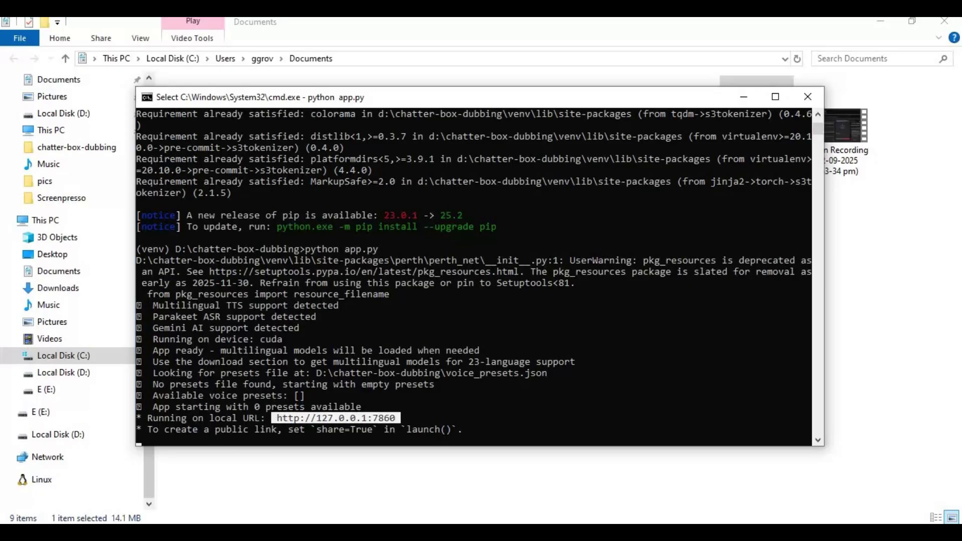
key(ctrl+c)
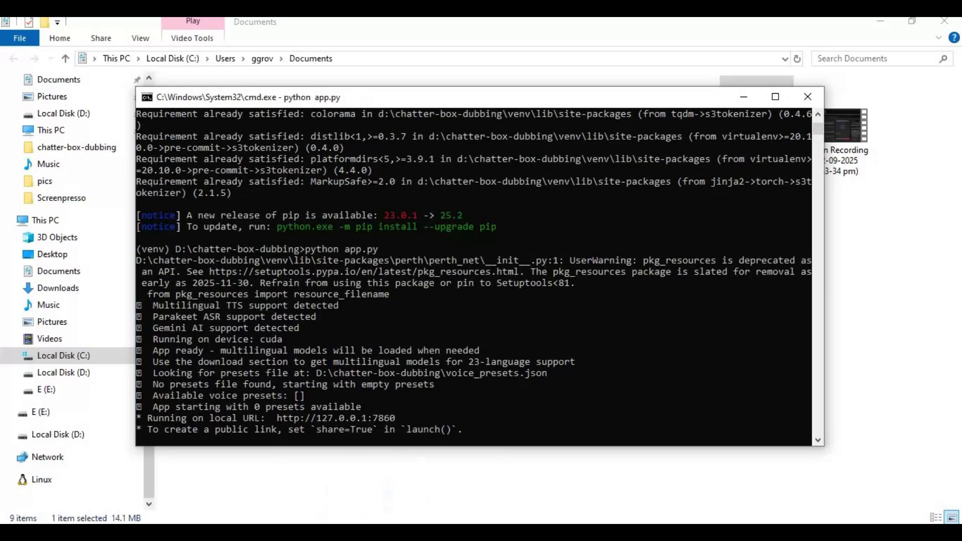
key(alt+Tab)
click(208, 29)
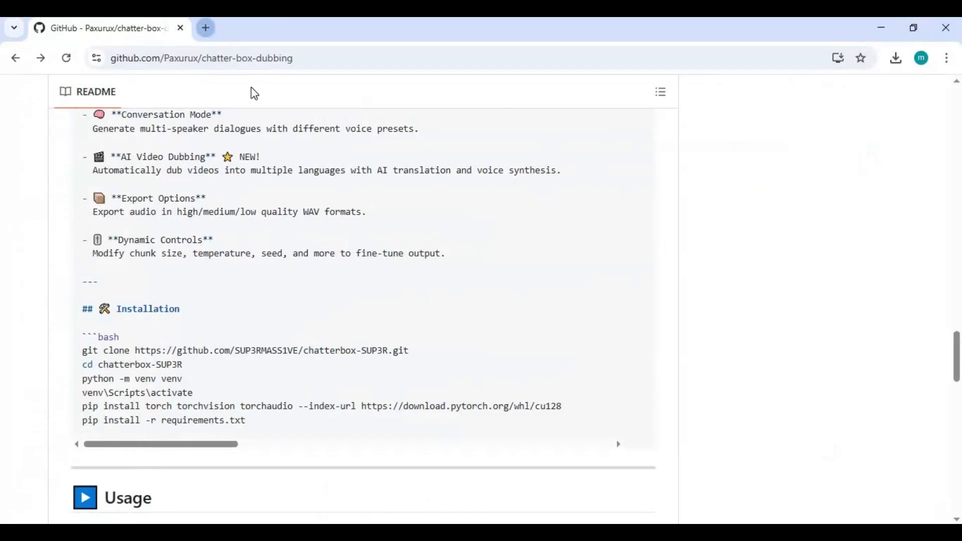
text(1)
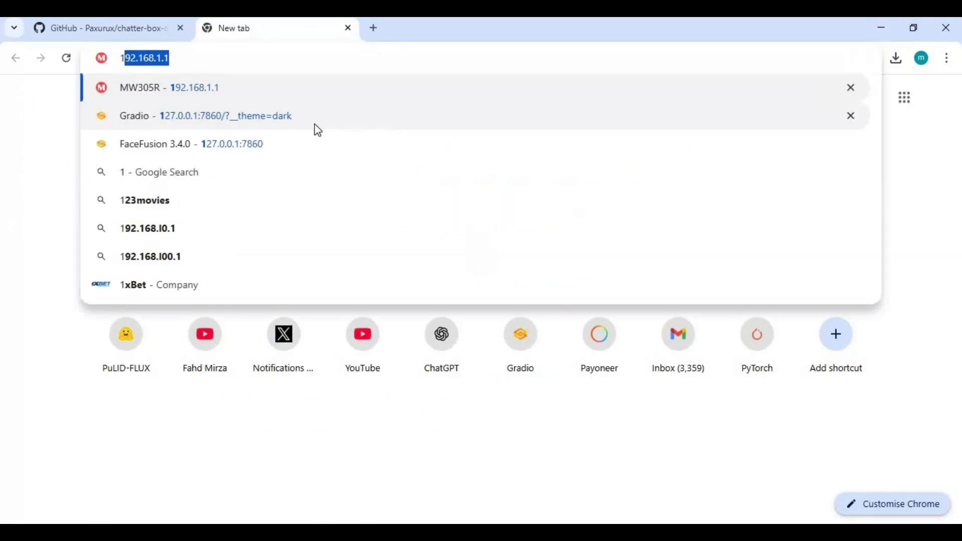
click(284, 121)
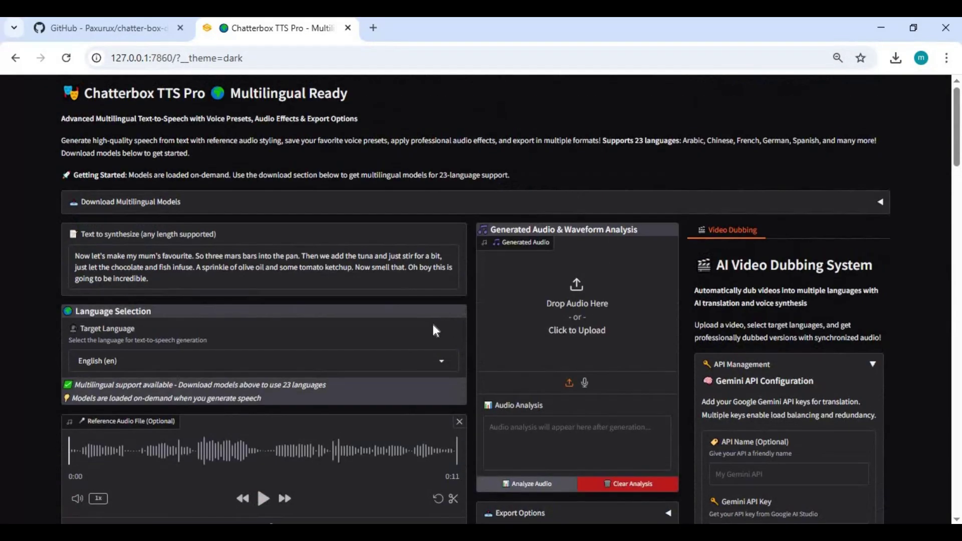
Switch to the chatter-box-dubbing folder in File Explorer, create a text document with the default name and open it in Notepad.
click(289, 533)
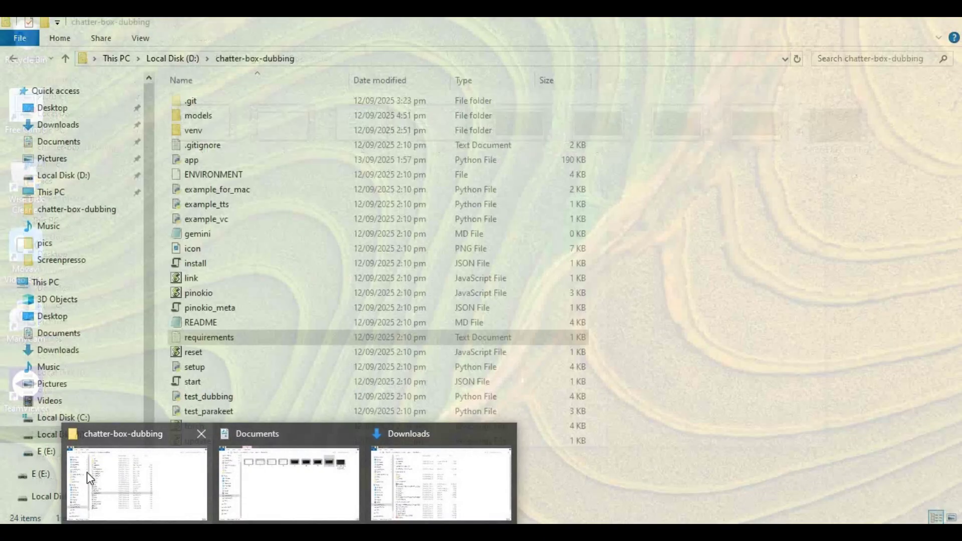
click(86, 473)
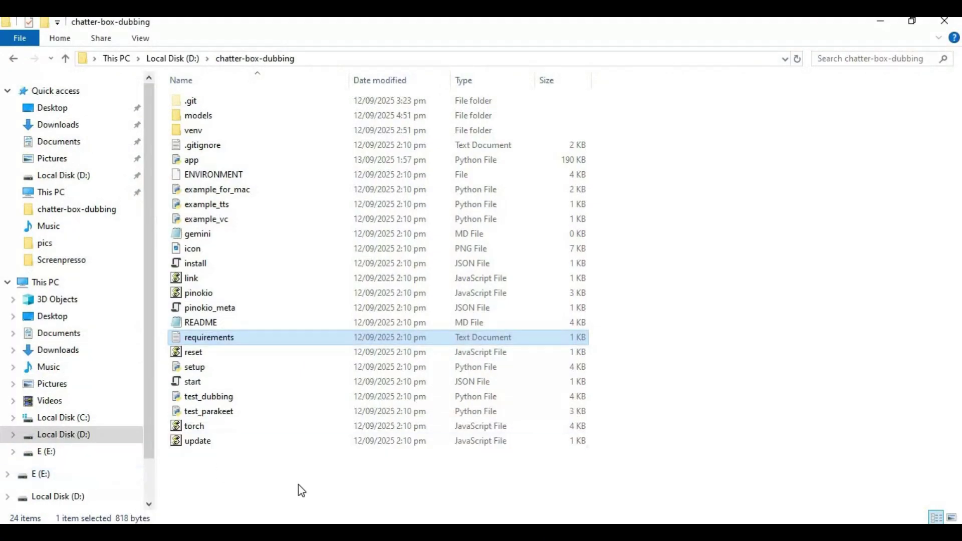
right_click(261, 470)
mouse_move(308, 434)
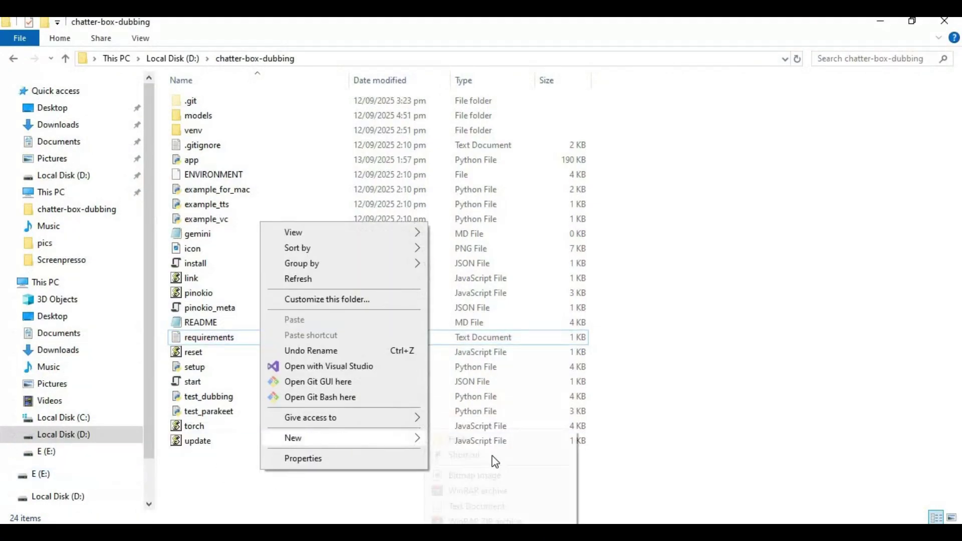
click(476, 507)
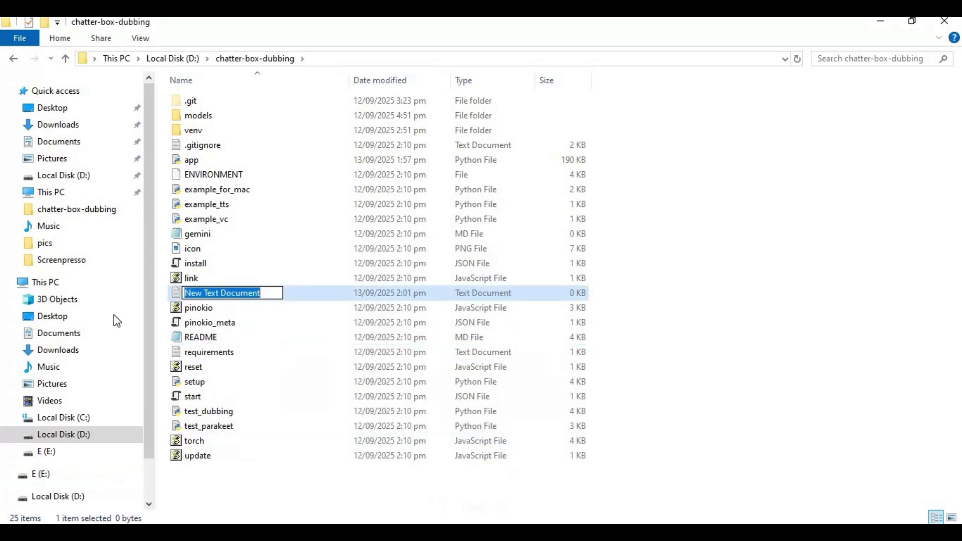
key(Return)
double_click(226, 293)
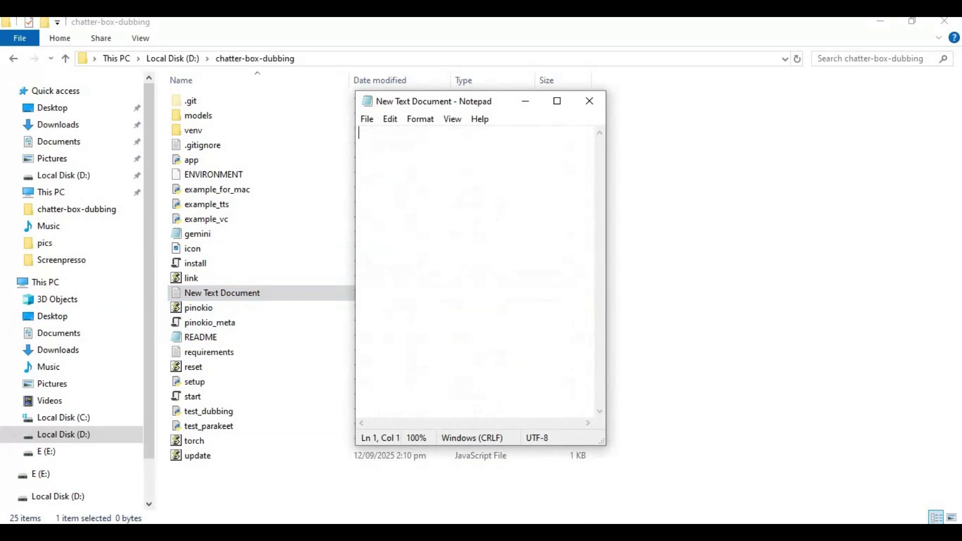
text(@echo off )
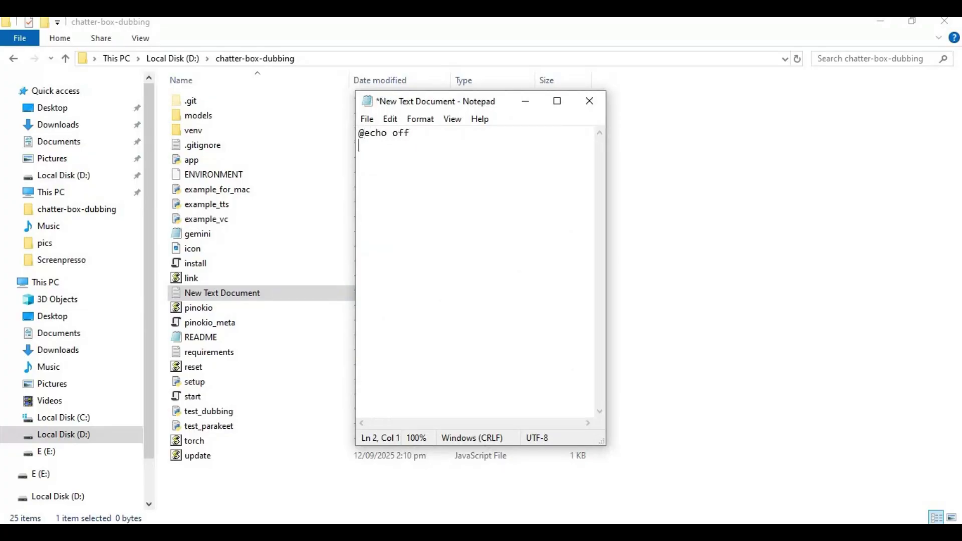
text(call venv\scripts)
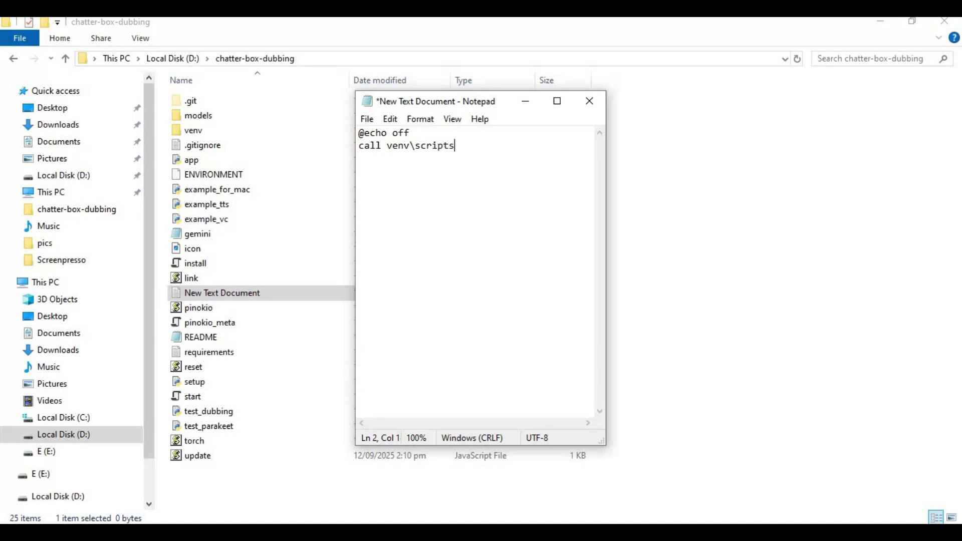
text(\activate)
key(Return)
text(python )
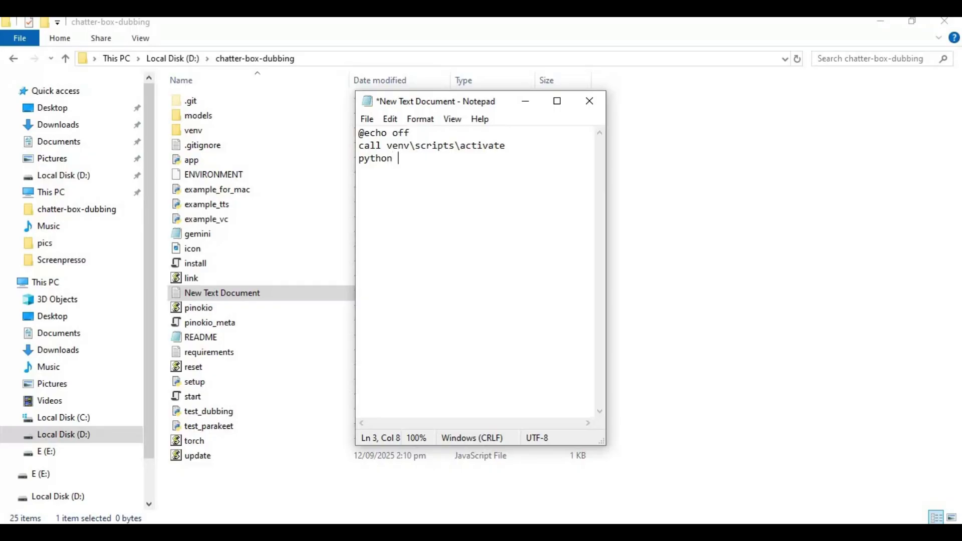
text(app.p)
text(y )
text(pause)
Save the script as Run.bat in the chatter-box-dubbing folder, close it and select the Run file.
click(367, 119)
click(396, 197)
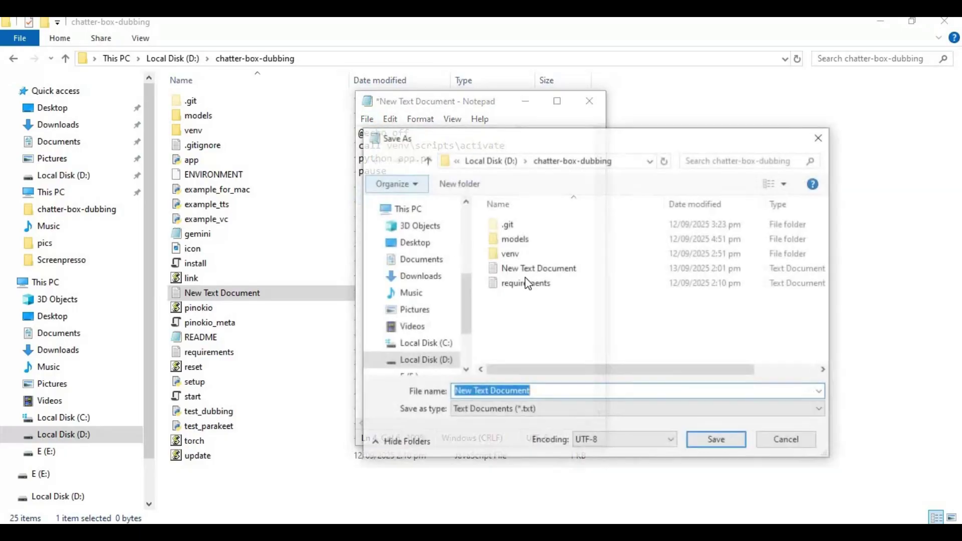
text(R)
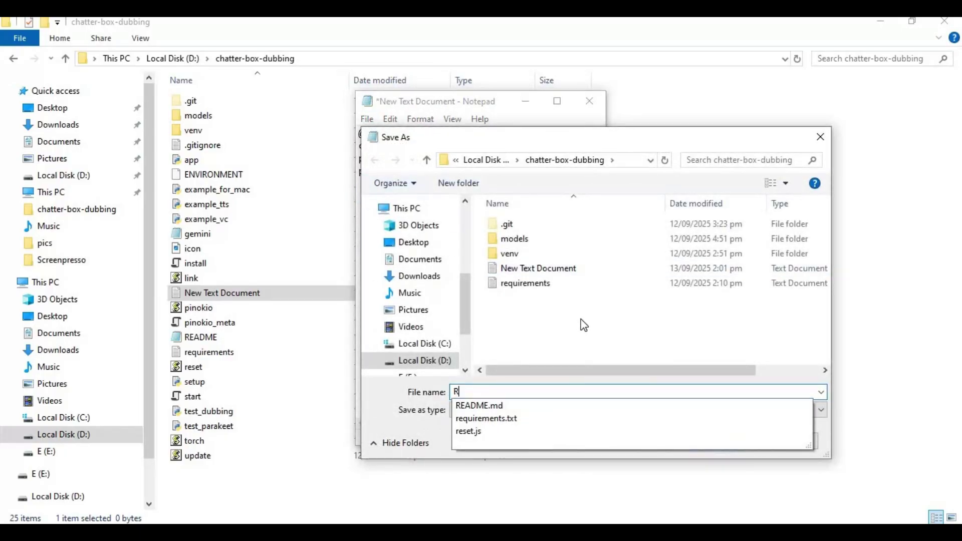
text(un.bat)
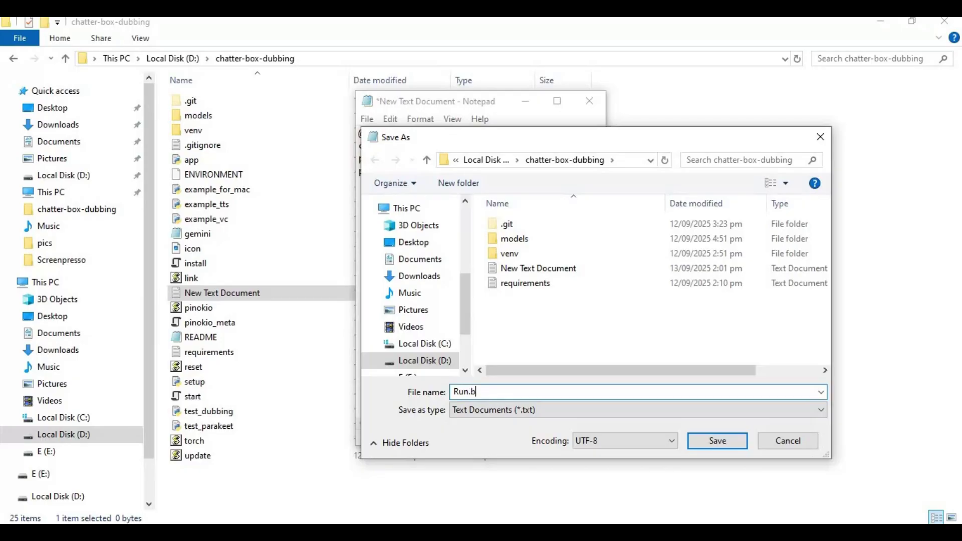
click(718, 441)
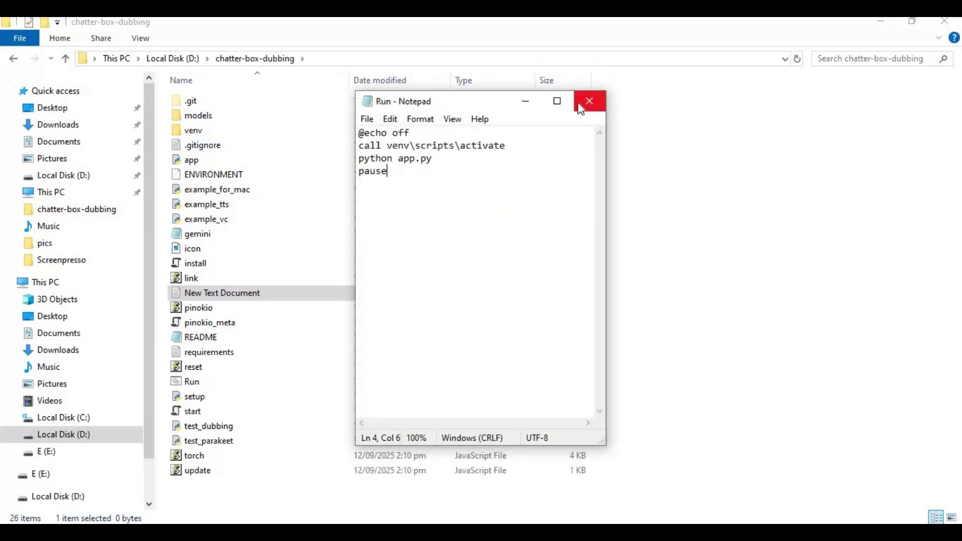
click(590, 101)
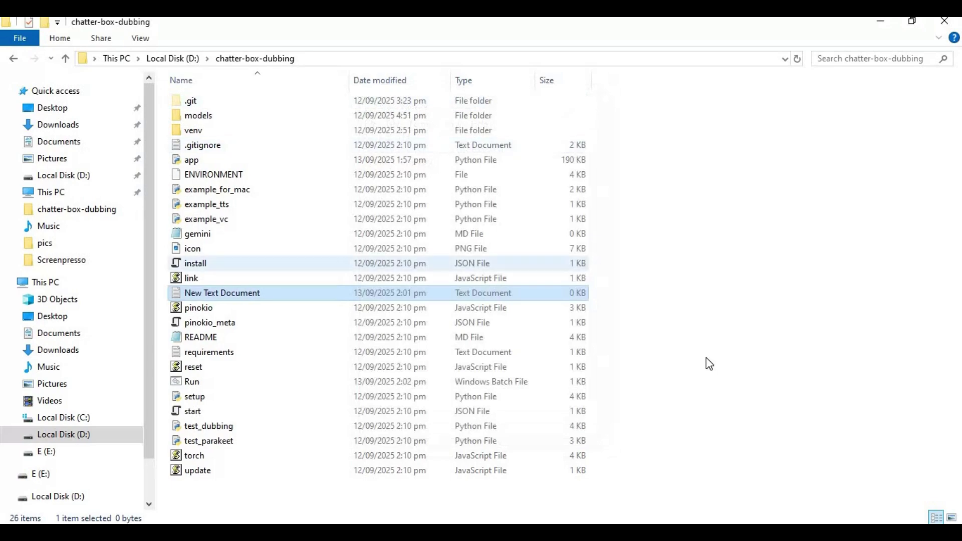
click(193, 383)
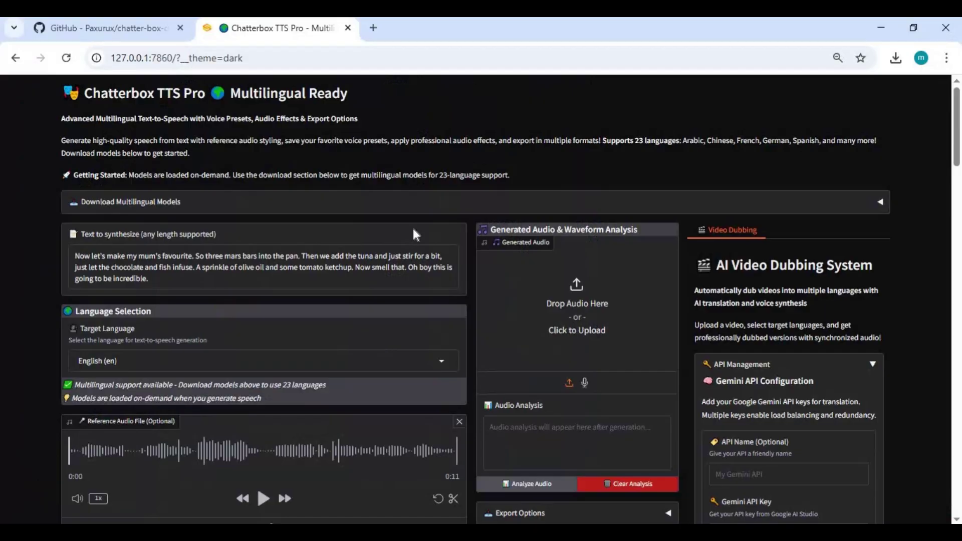
Replace the sample text to synthesize with "thank you for watching my video i hope you like it . if you got any question or request".
scroll(427, 249, down, 10)
scroll(427, 250, up, 10)
drag(150, 279, 42, 257)
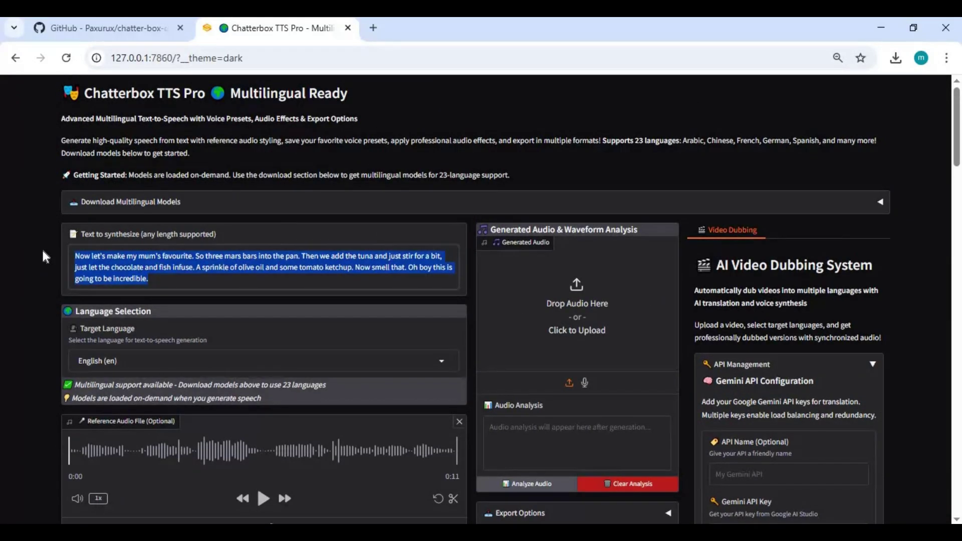
text(t)
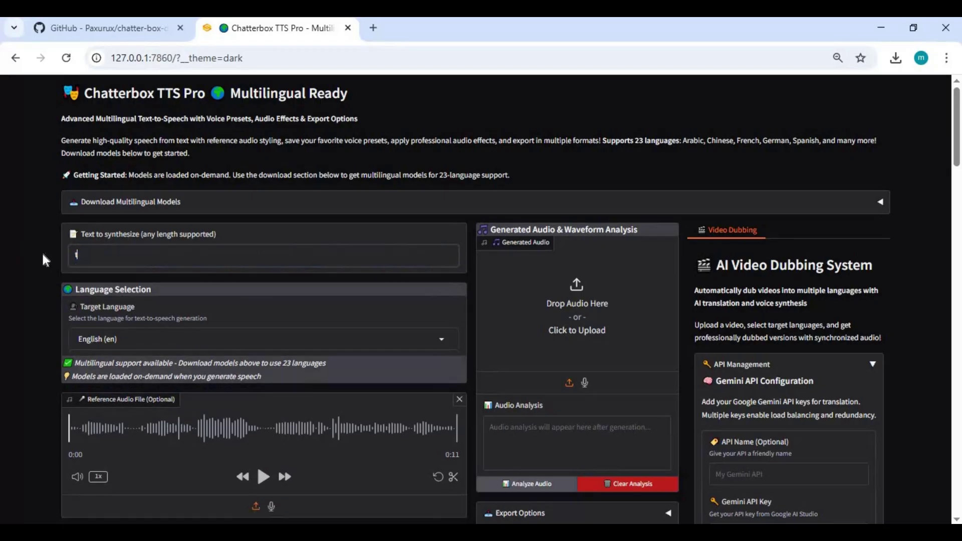
text(hank you for watching my vide)
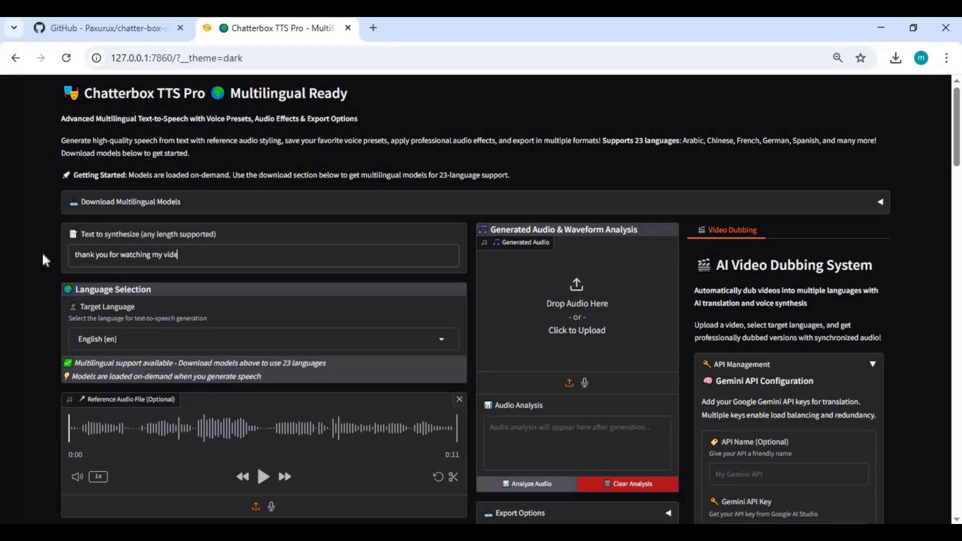
text(o i hope you like it . if you)
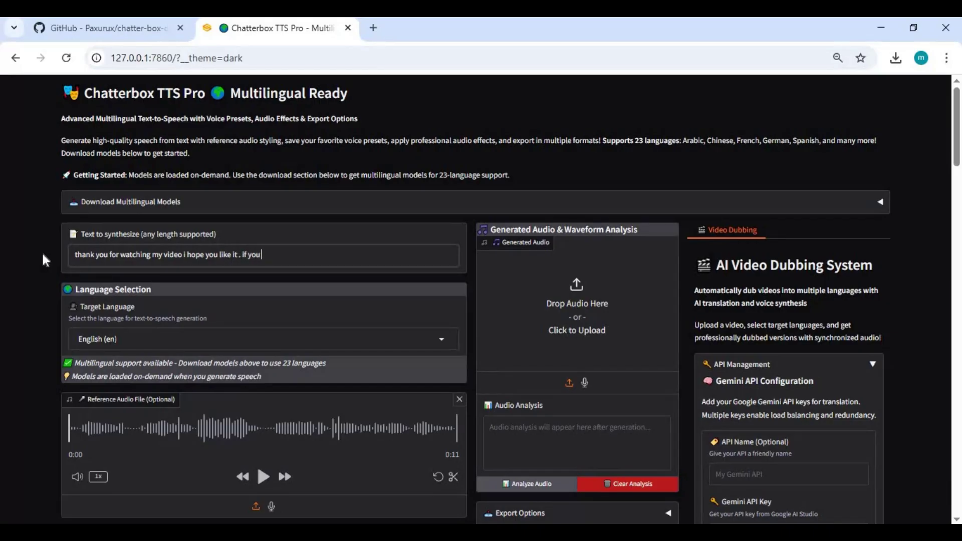
text( got any question or request)
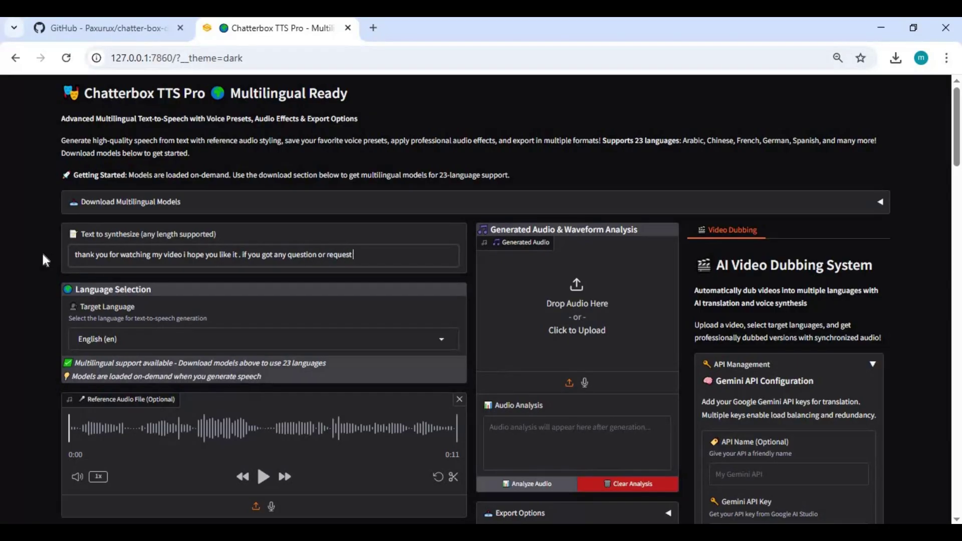
Continue the text to synthesize with "comment . dont forget to subscribe to my youtube channel take care".
text(comment . dont forget to sub)
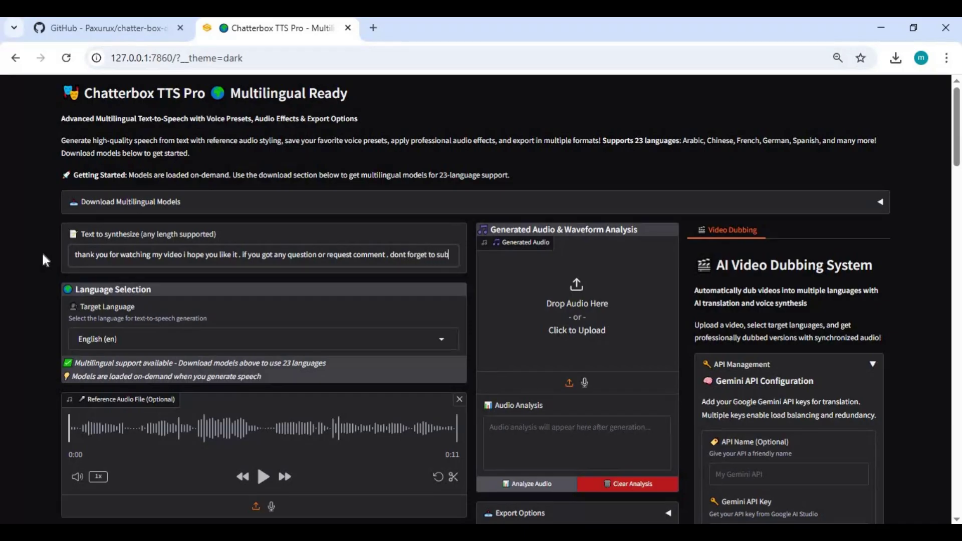
text(scrib)
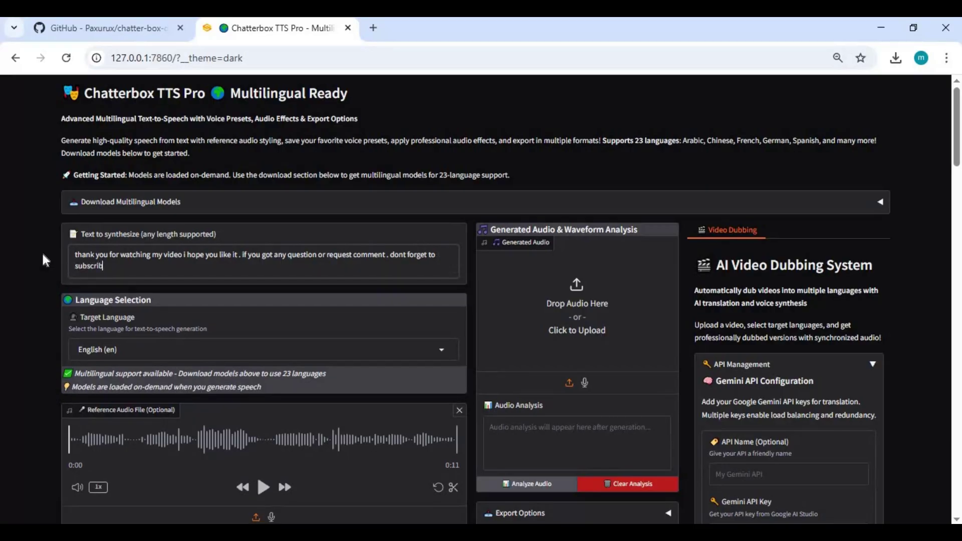
text( to)
key(BackSpace)
key(BackSpace)
text(e to my youtube channel t)
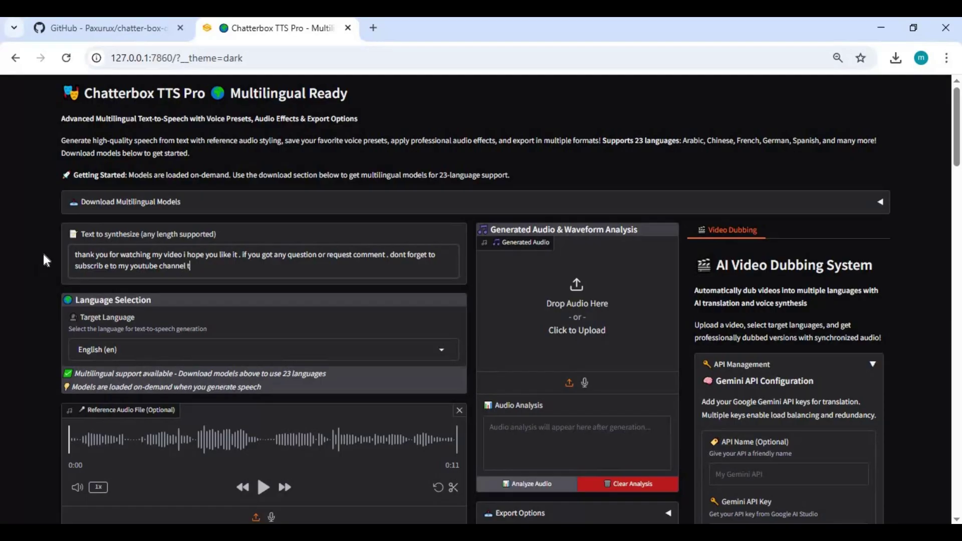
text(ake care)
Look through the available target languages and choose English (en) for the speech generation.
key(Tab)
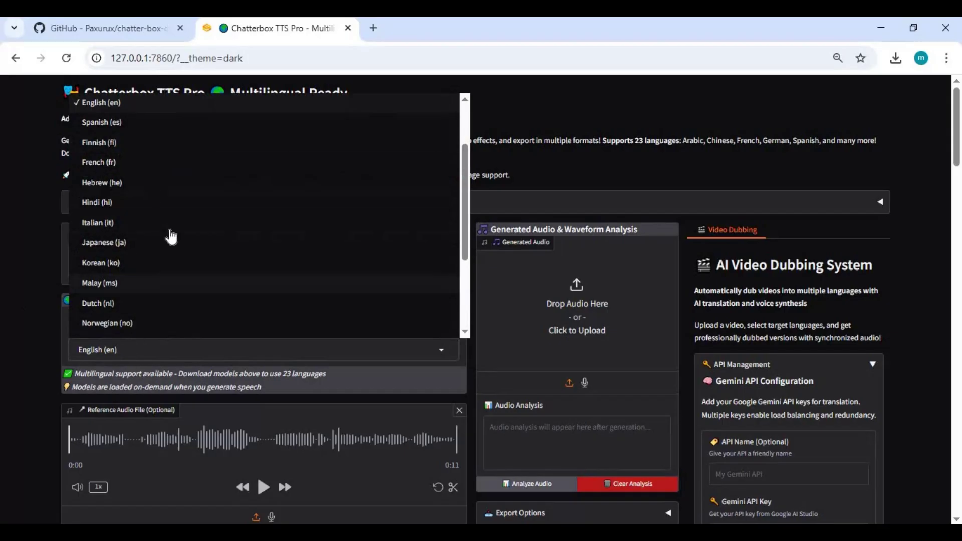
scroll(171, 239, down, 2)
scroll(150, 211, up, 3)
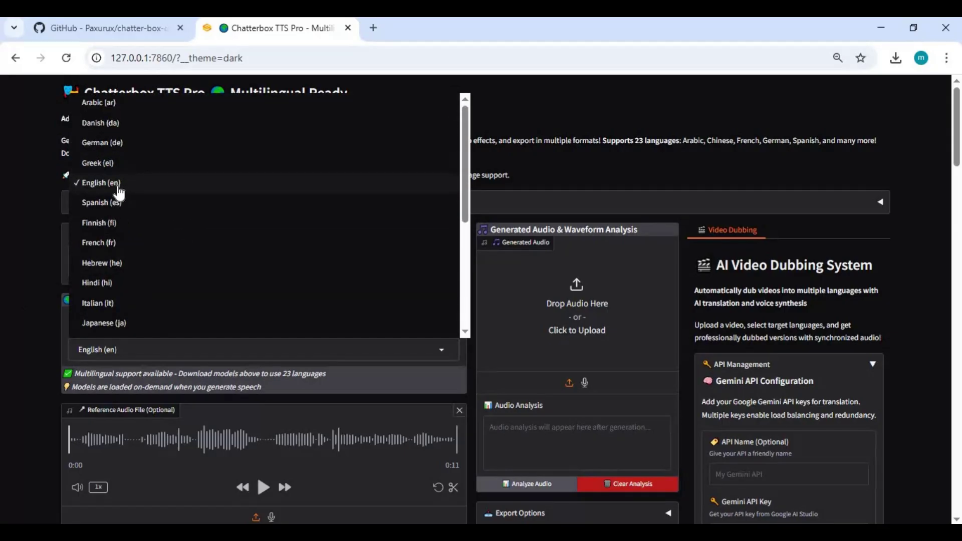
click(118, 194)
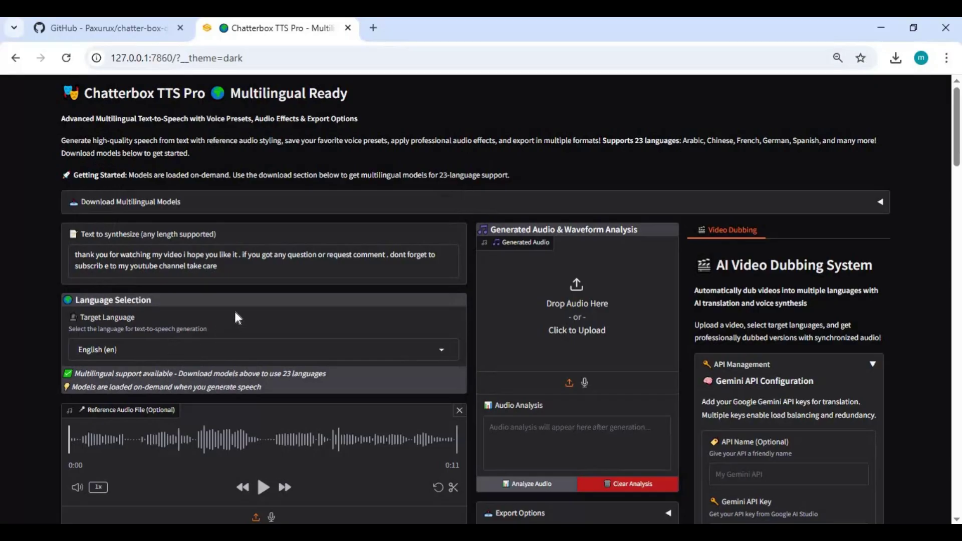
Remove the default reference audio and upload the Clony-rmYqP file from the Downloads folder in its place.
scroll(235, 313, down, 4)
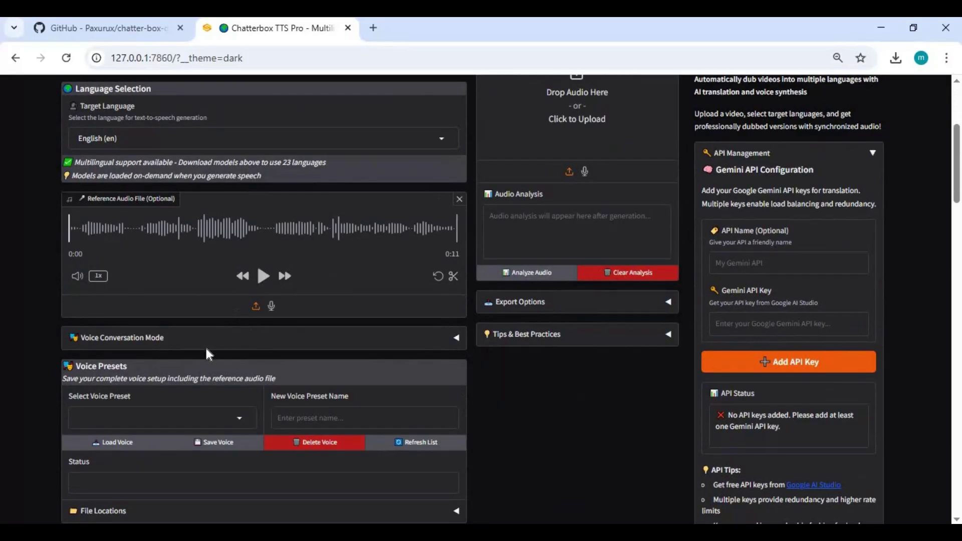
click(460, 204)
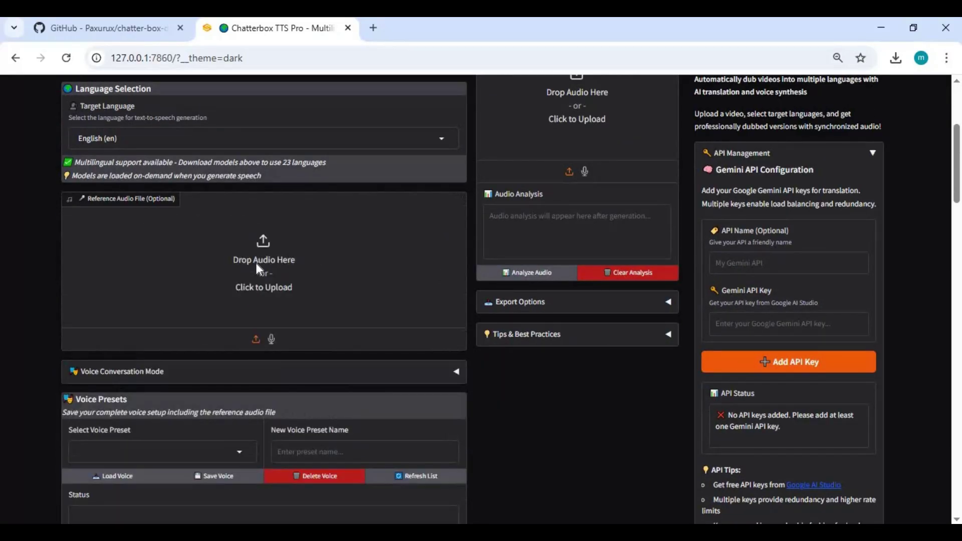
click(256, 262)
scroll(215, 201, down, 5)
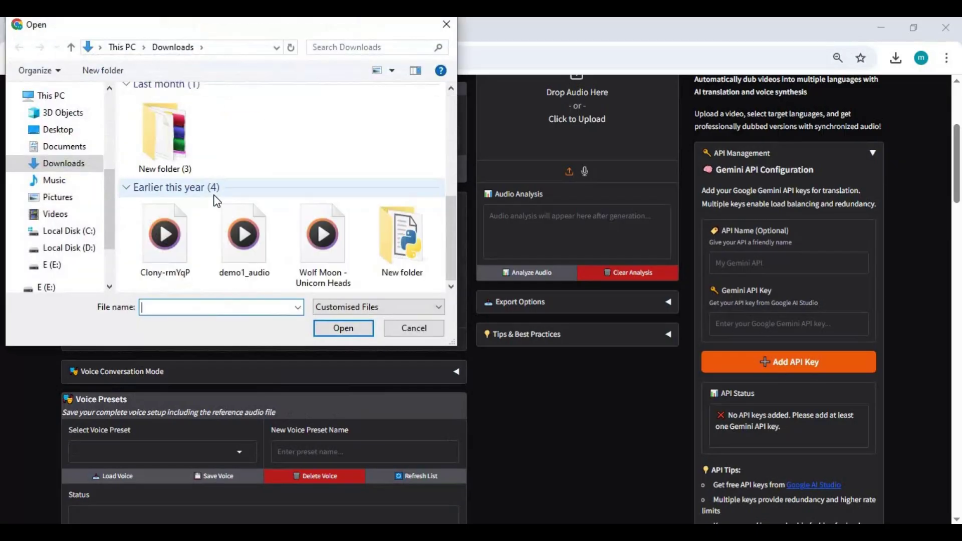
double_click(177, 259)
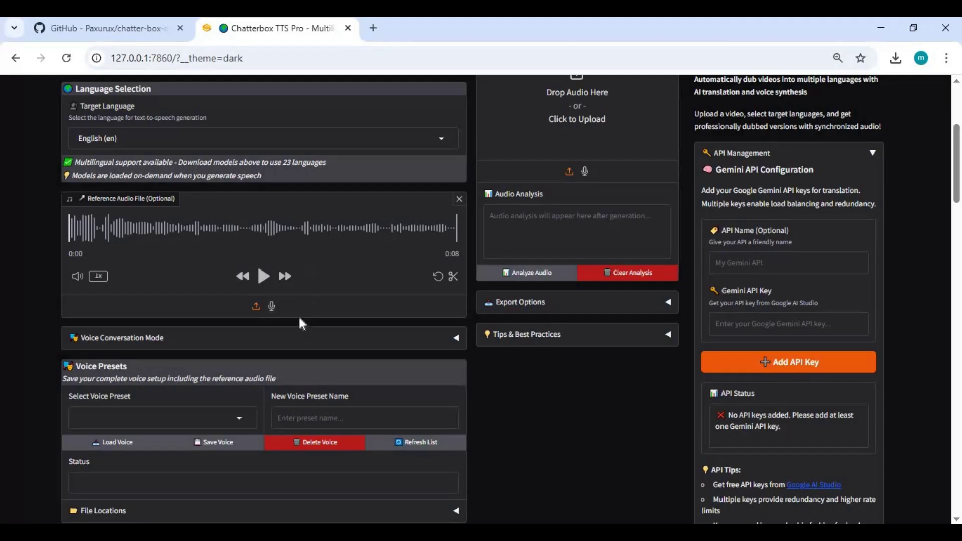
Generate speech from the entered text with the uploaded reference voice and play back the generated audio.
scroll(317, 312, down, 1)
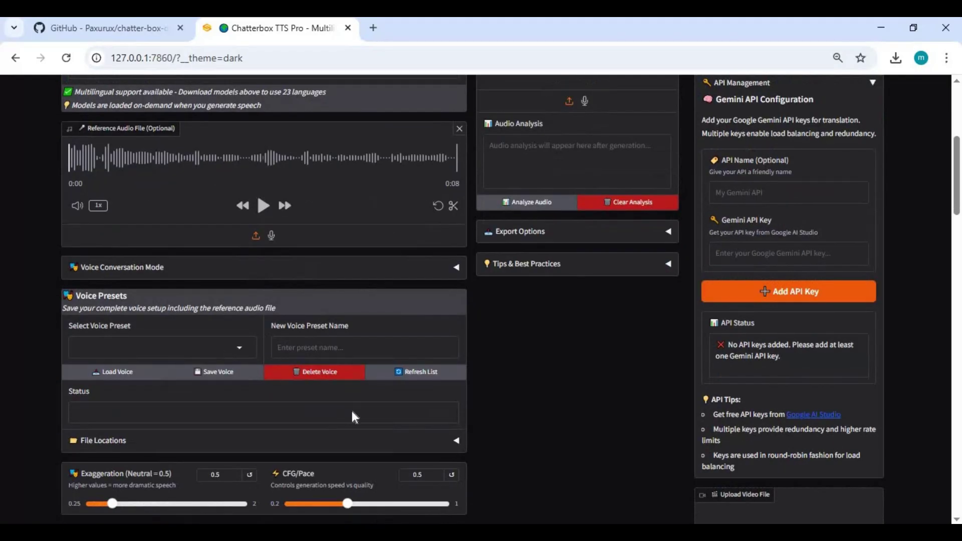
scroll(254, 316, down, 4)
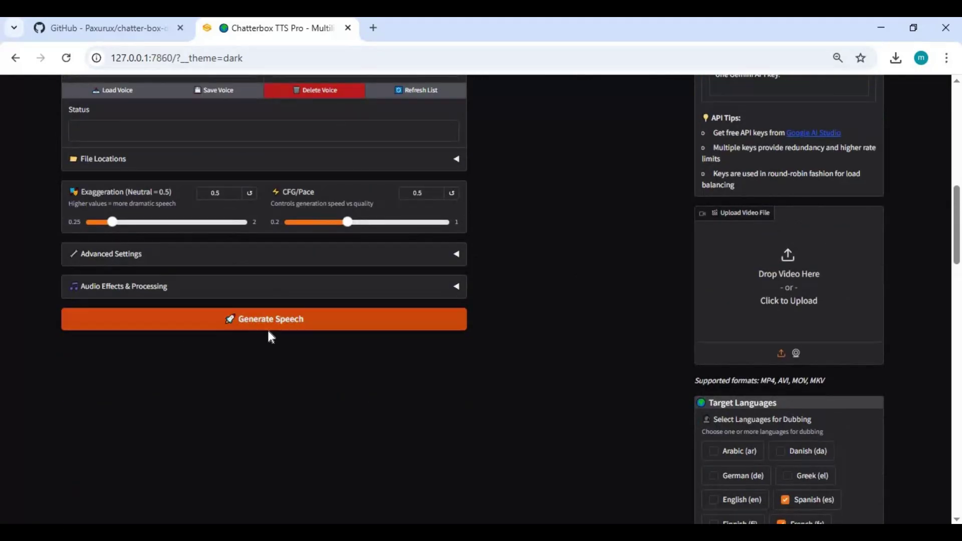
click(140, 318)
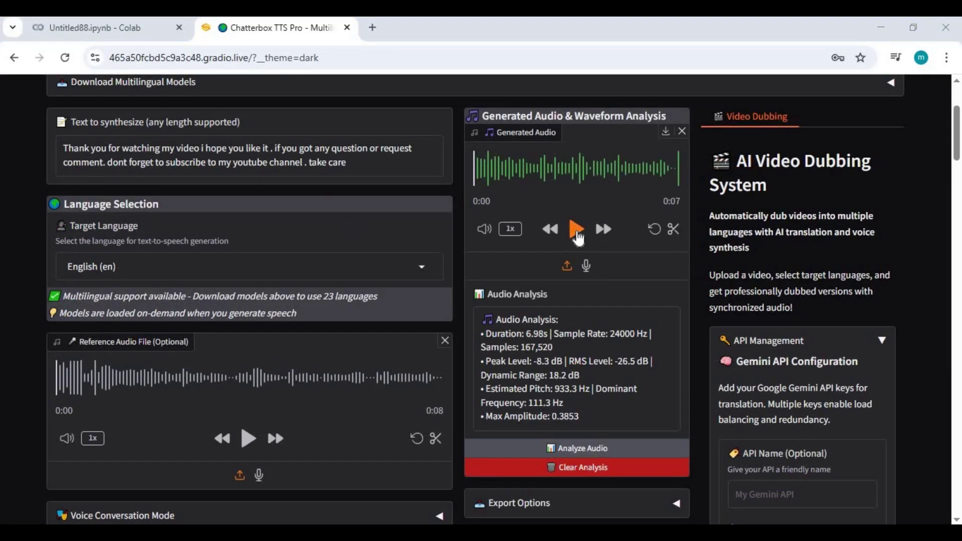
click(576, 232)
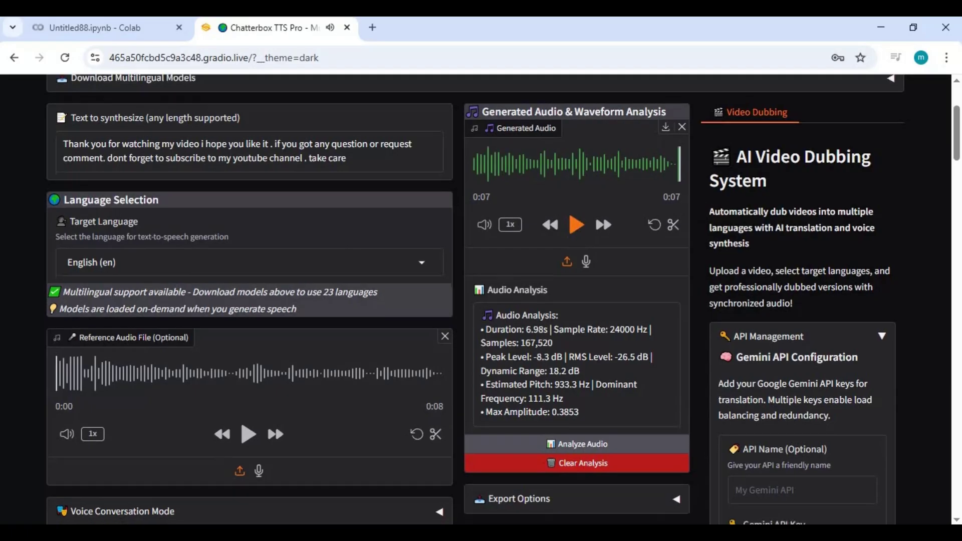
Expand the Voice Conversation Mode section, enable conversation mode and place the cursor in the empty conversation script.
scroll(269, 242, down, 4)
scroll(270, 243, down, 1)
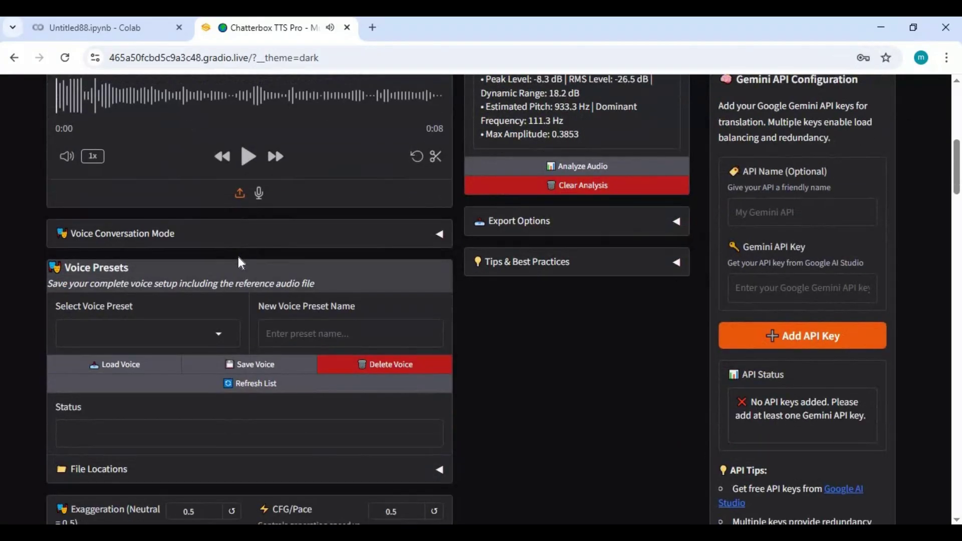
click(129, 246)
scroll(86, 202, down, 3)
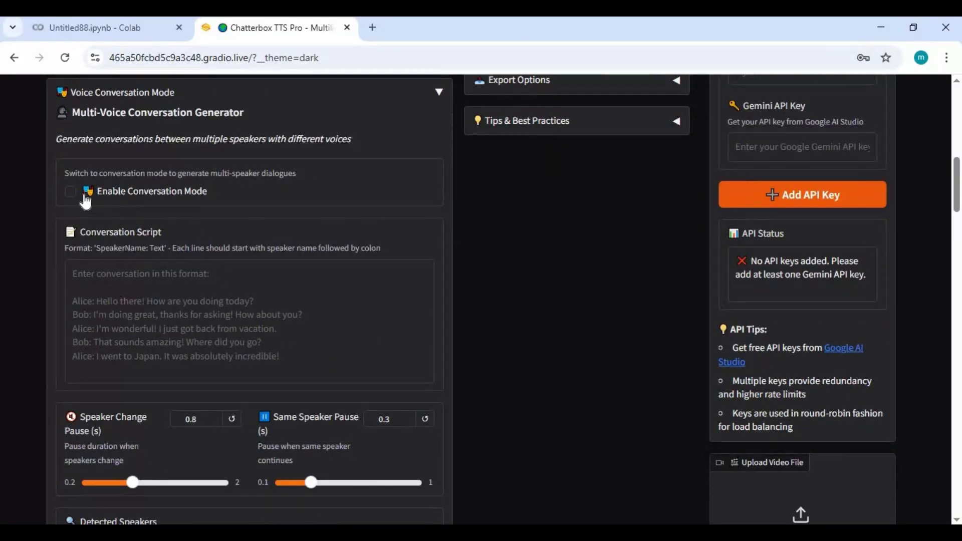
click(86, 200)
click(73, 274)
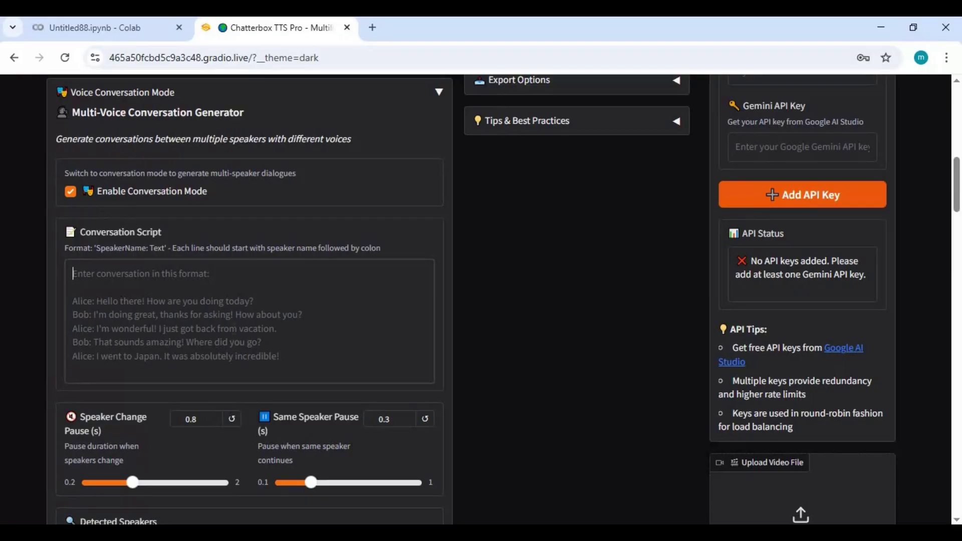
Examine the conversation generator's pause settings, speaker detection, script format guide and voice configuration, and return to the AI Video Dubbing System introduction.
scroll(235, 330, down, 4)
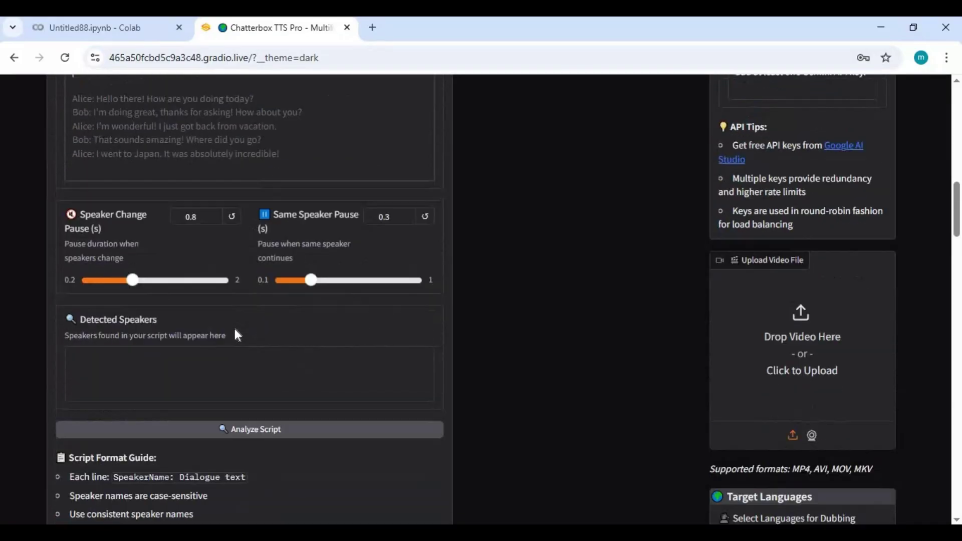
scroll(238, 335, down, 2)
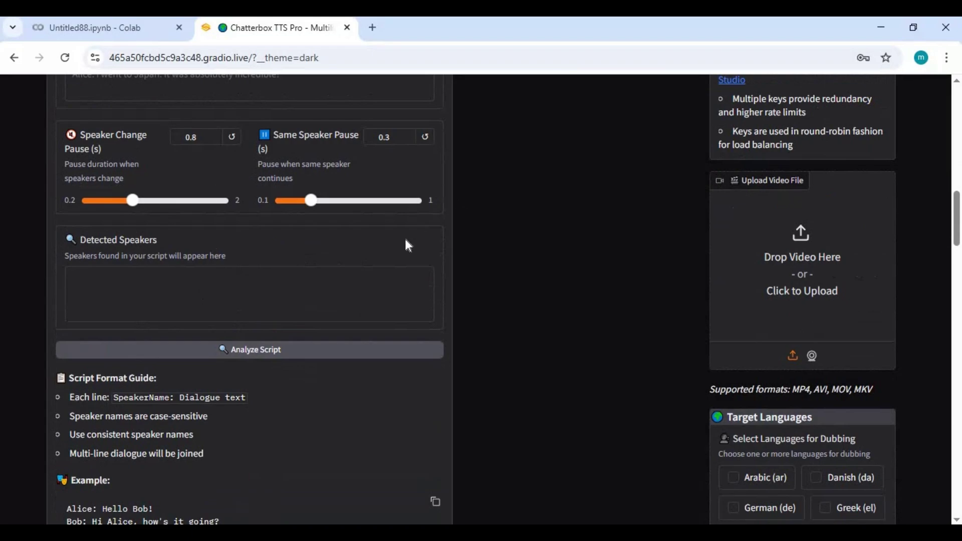
scroll(401, 279, down, 5)
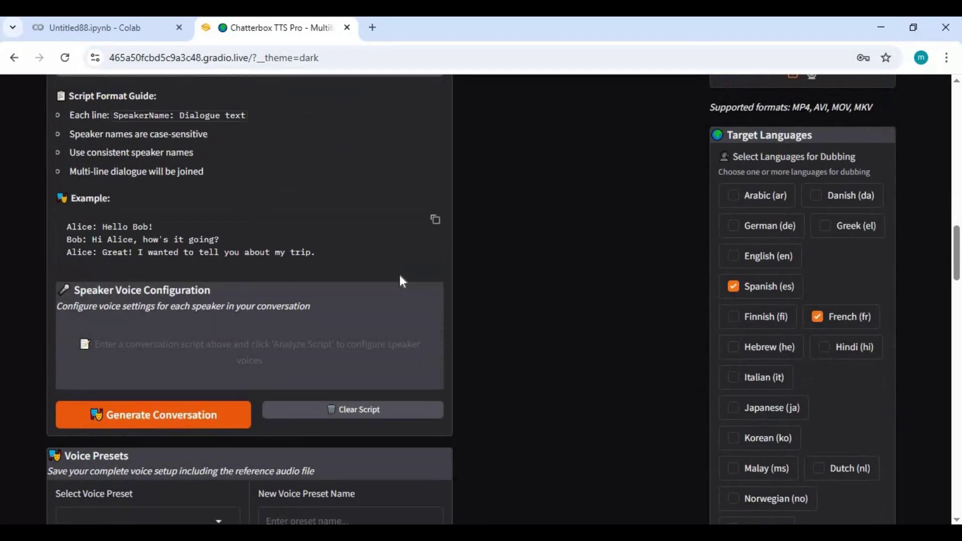
scroll(891, 397, up, 15)
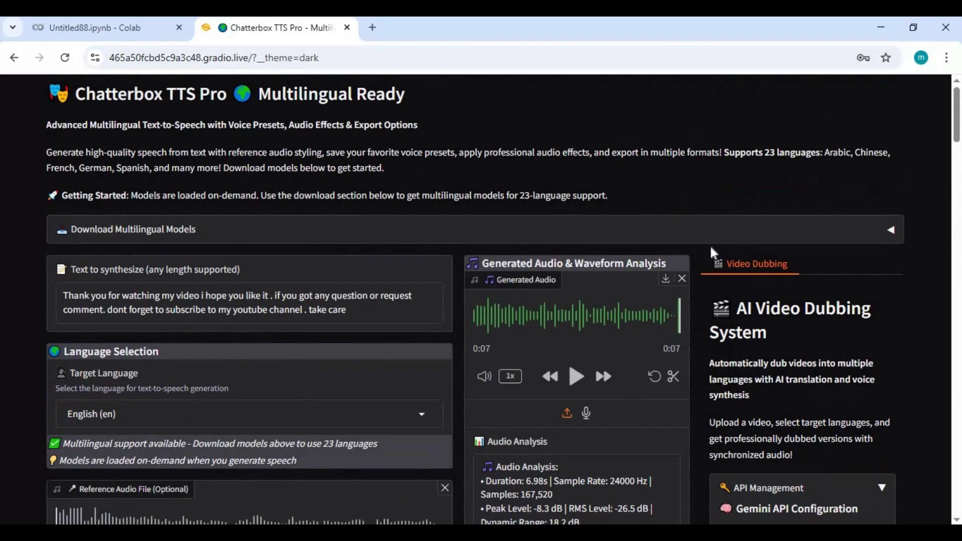
scroll(711, 247, down, 3)
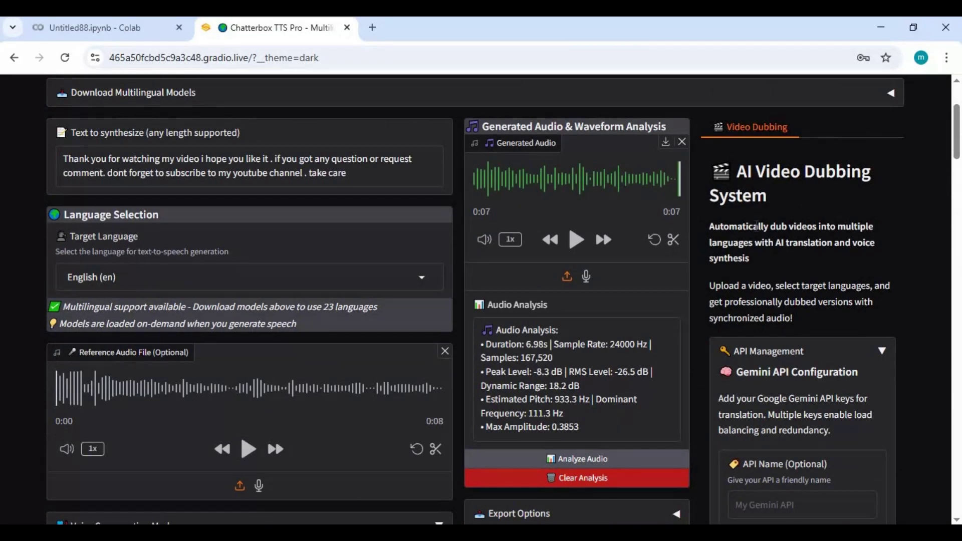